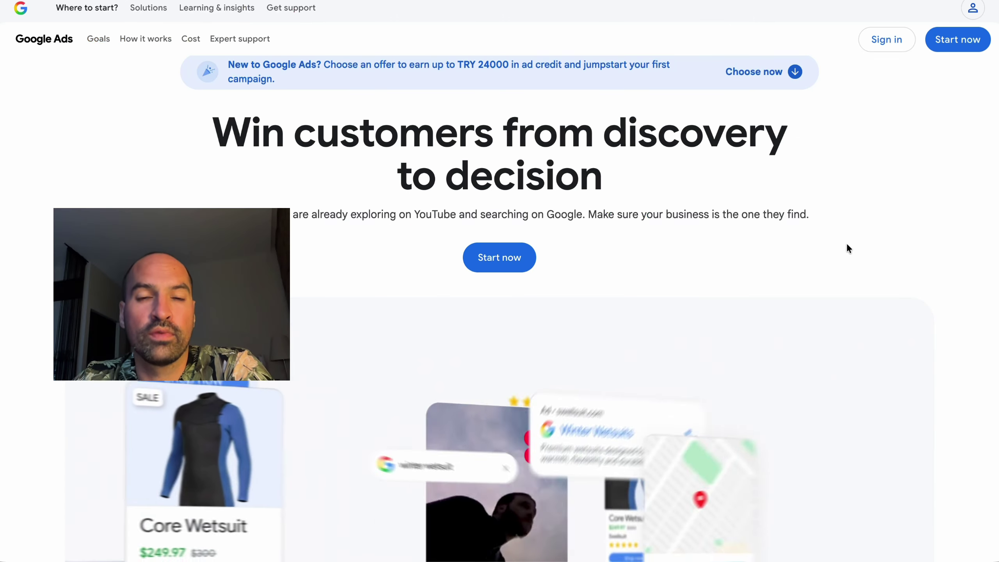
Start signing up for a new Google Ads account from the Google Ads homepage.
scroll(879, 211, down, 10)
scroll(878, 211, up, 8)
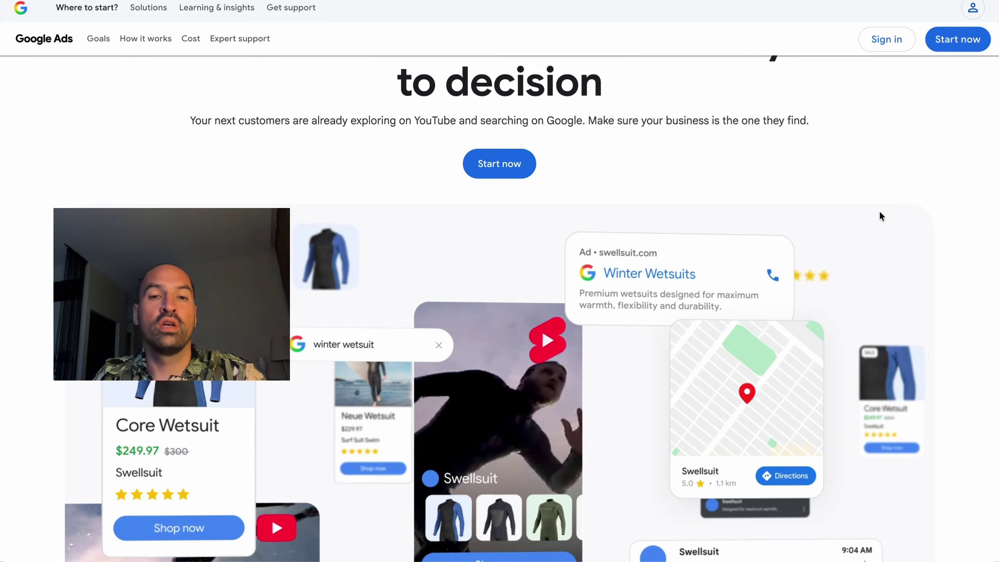
scroll(880, 213, up, 3)
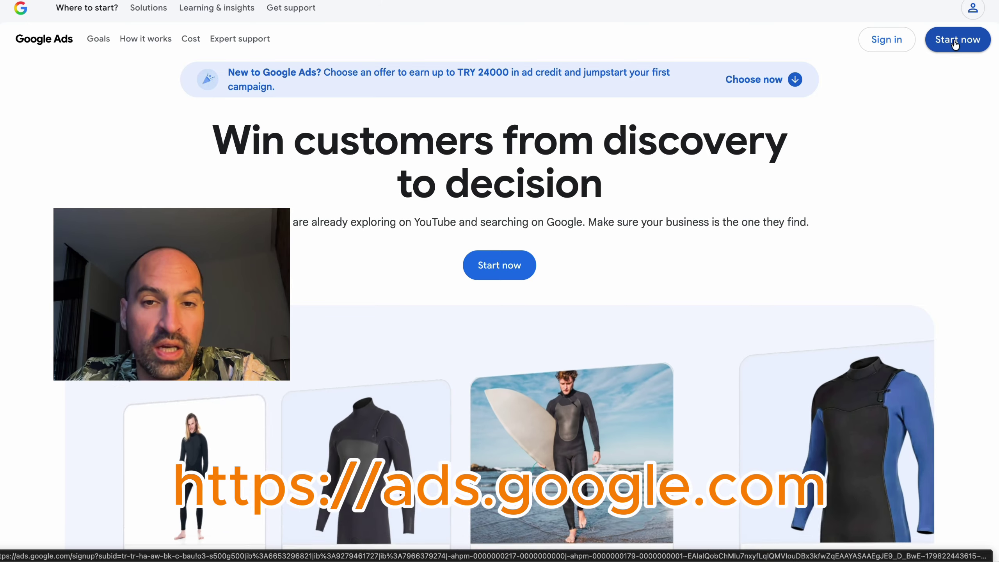
click(956, 43)
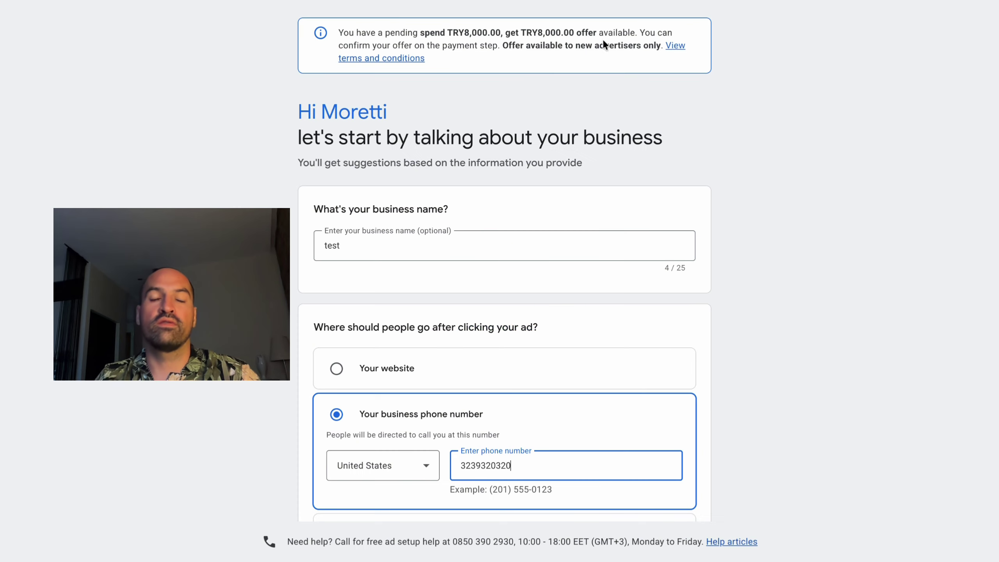
Submit the business information form with the business name test and the business phone number as the ad destination.
scroll(565, 53, down, 2)
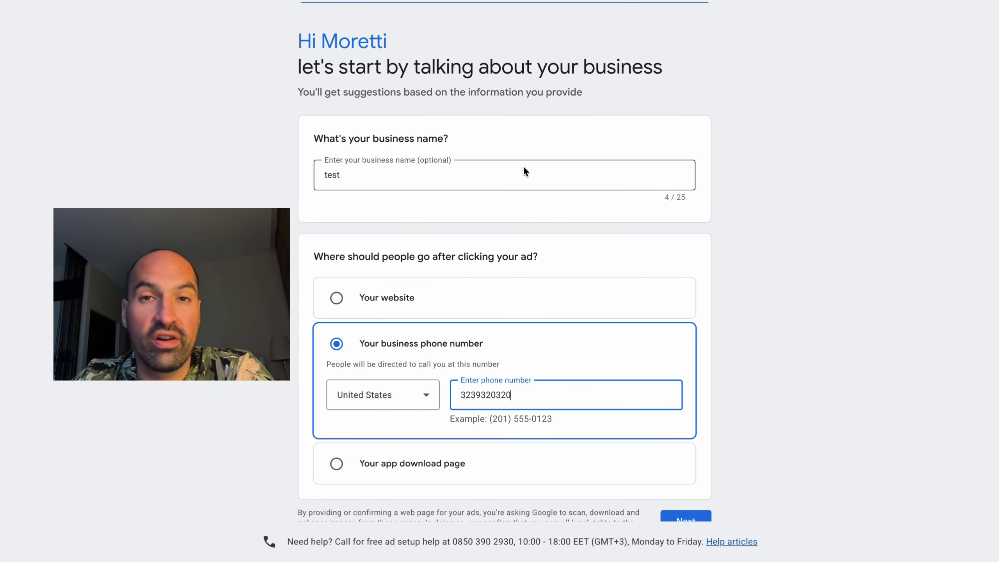
scroll(629, 272, down, 2)
click(687, 454)
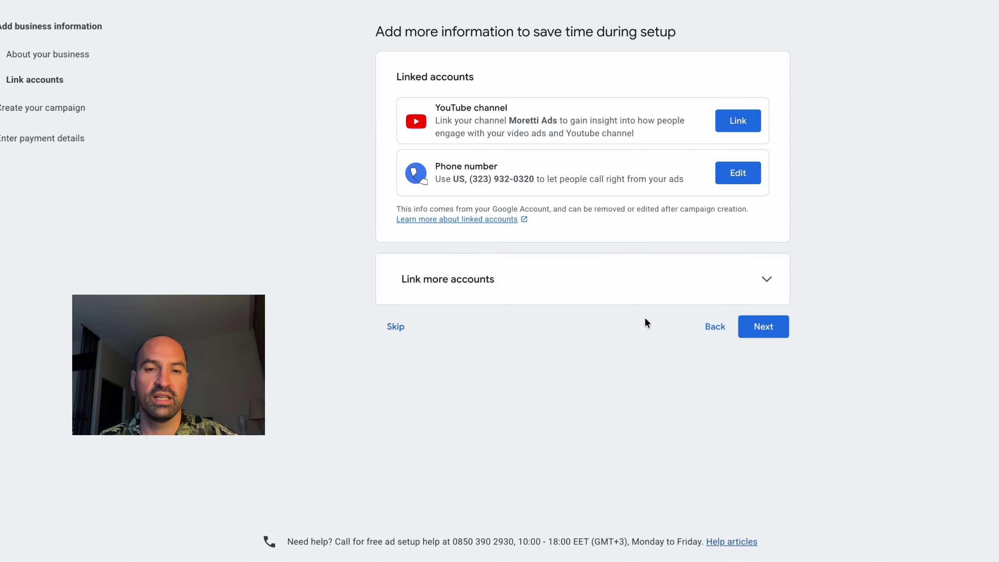
Skip account linking, goal selection and campaign type, and leave the guided campaign creation.
click(393, 327)
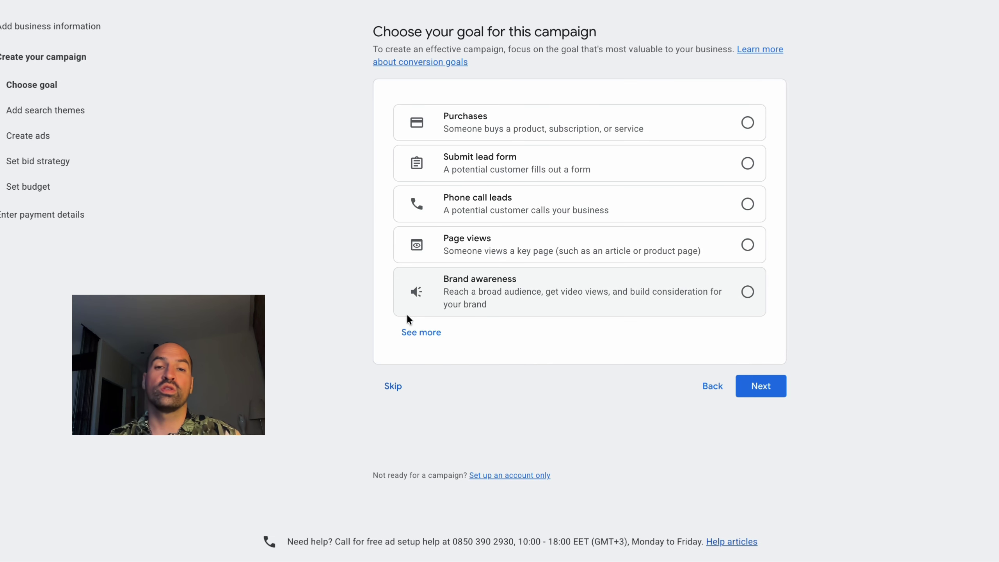
click(394, 386)
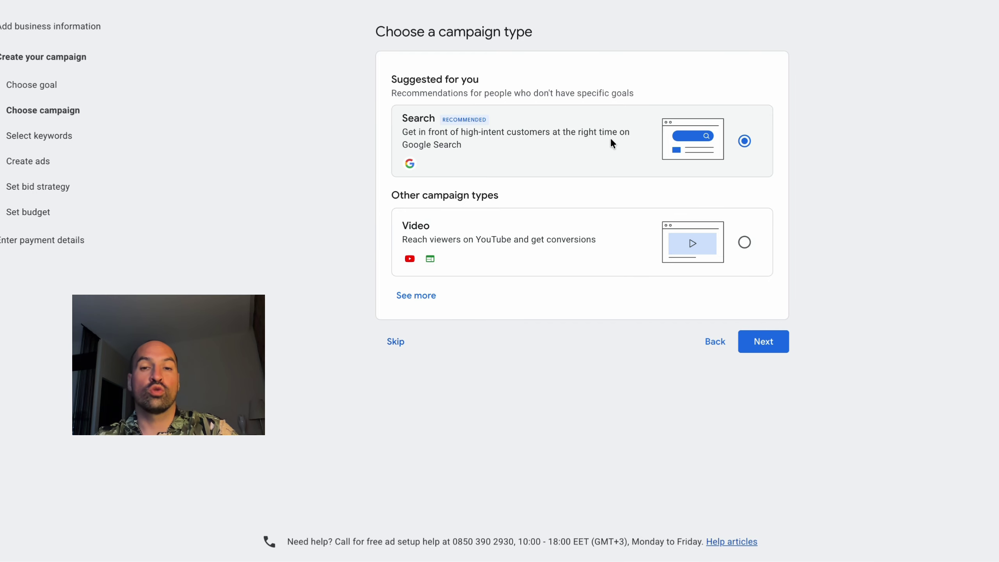
click(394, 343)
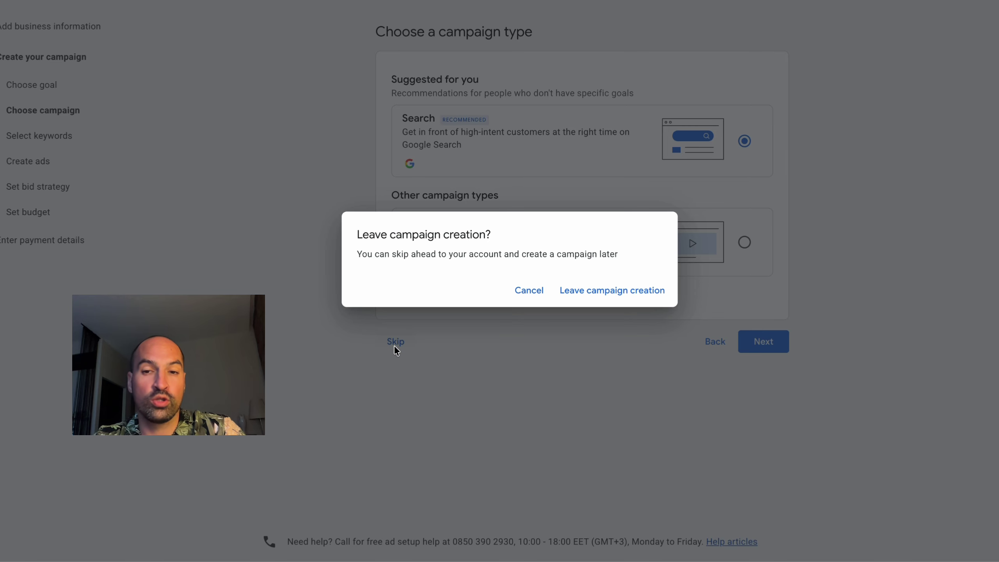
click(616, 291)
Submit the payment details page to finish setting up the account.
scroll(894, 227, down, 3)
scroll(896, 228, down, 5)
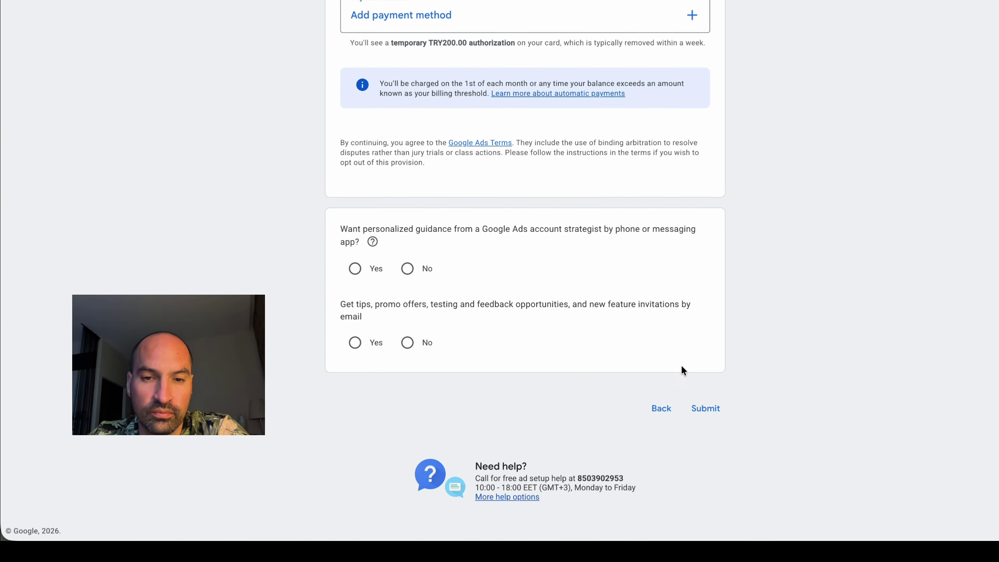
click(712, 409)
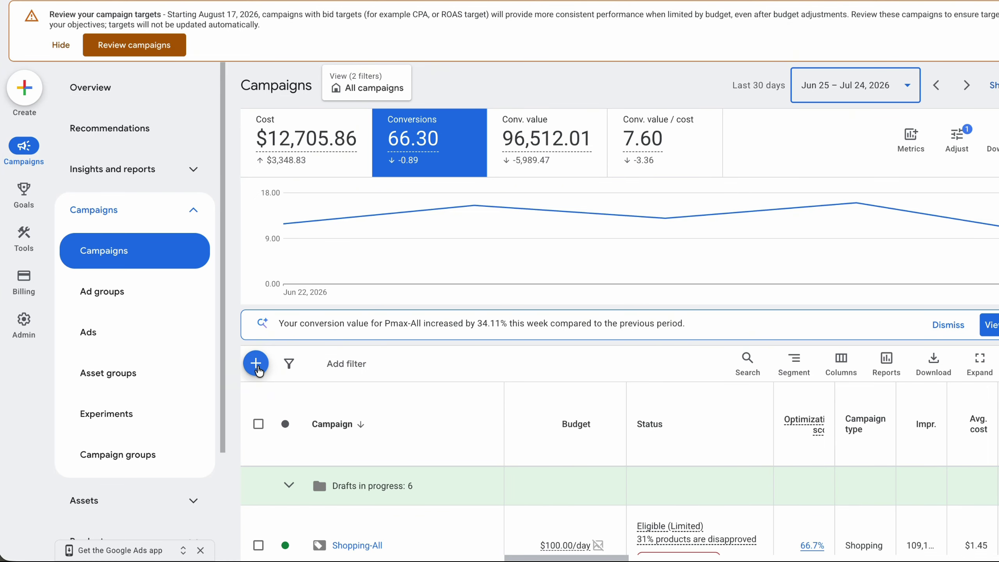
Start a new campaign from the campaigns overview and hide the campaign targets notice.
click(257, 361)
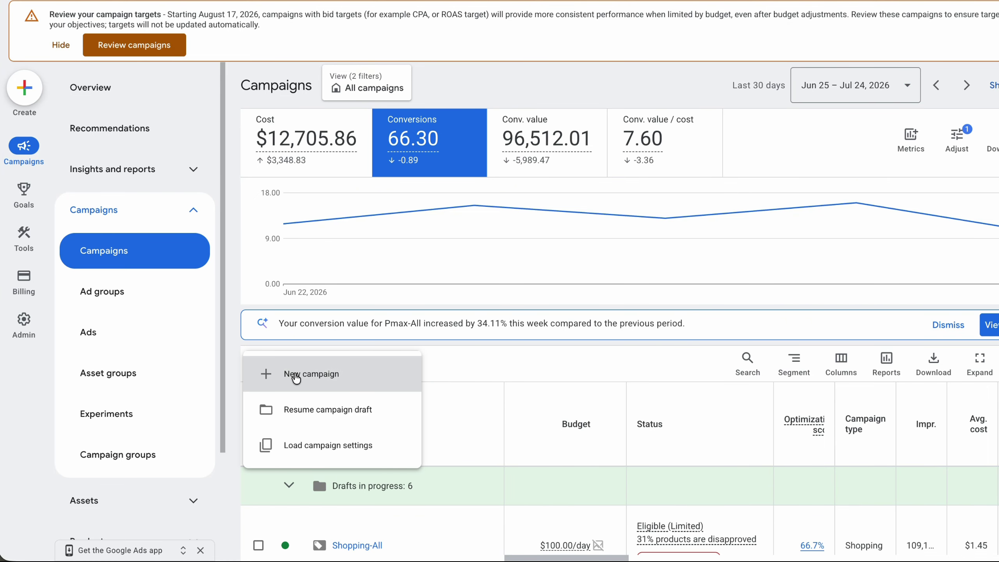
click(311, 374)
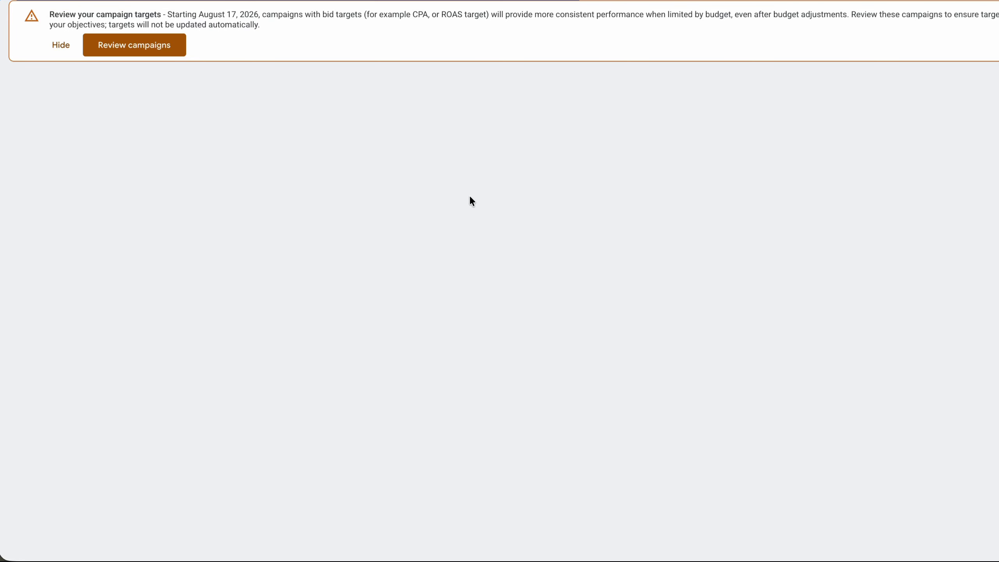
click(60, 45)
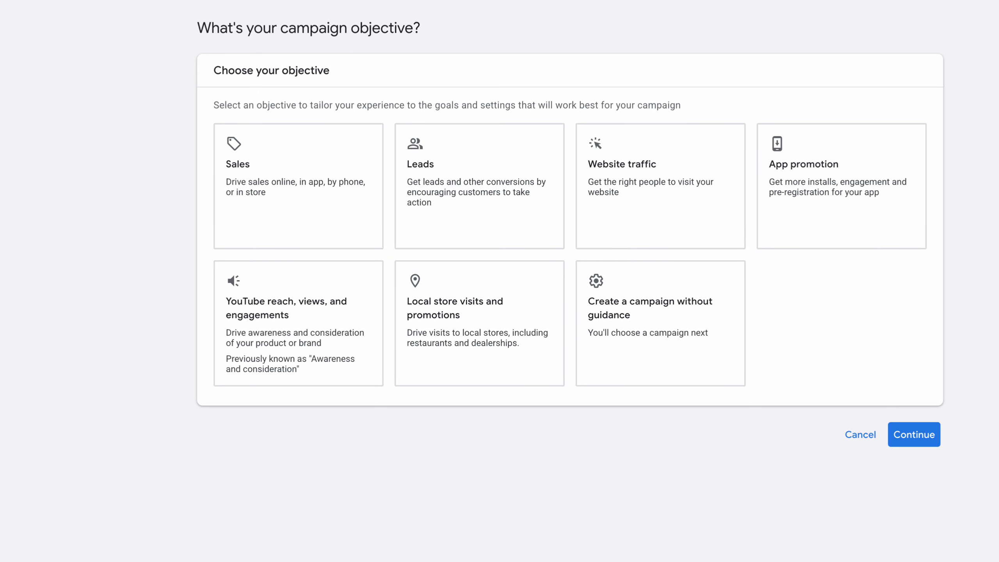
Choose to create a campaign without guidance and select Search as the campaign type.
click(629, 323)
click(411, 379)
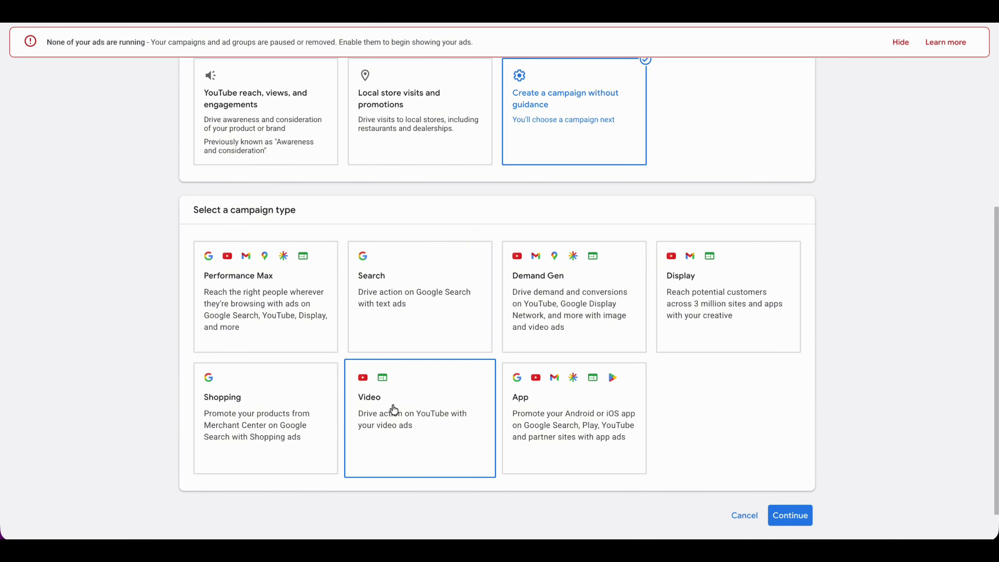
click(558, 427)
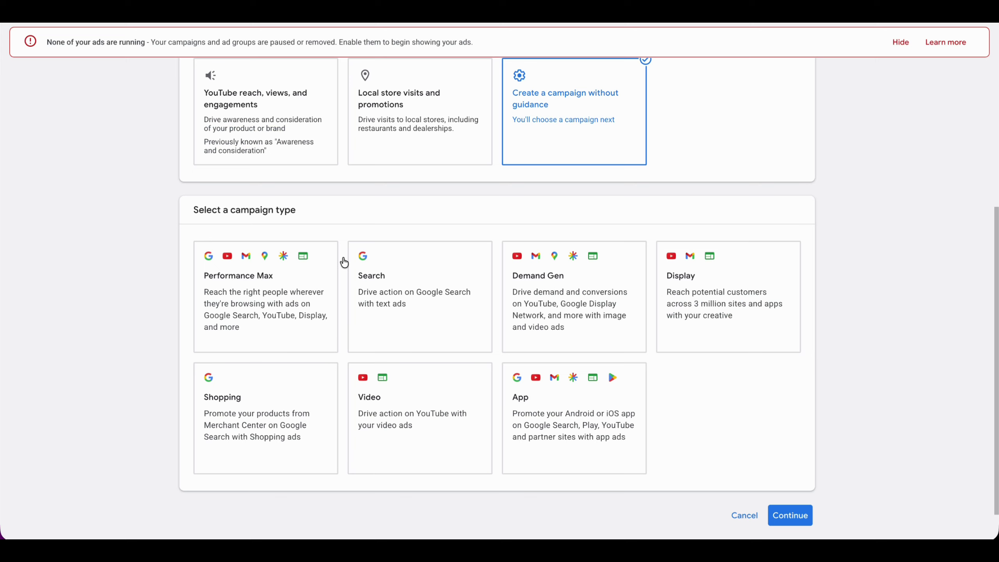
click(407, 280)
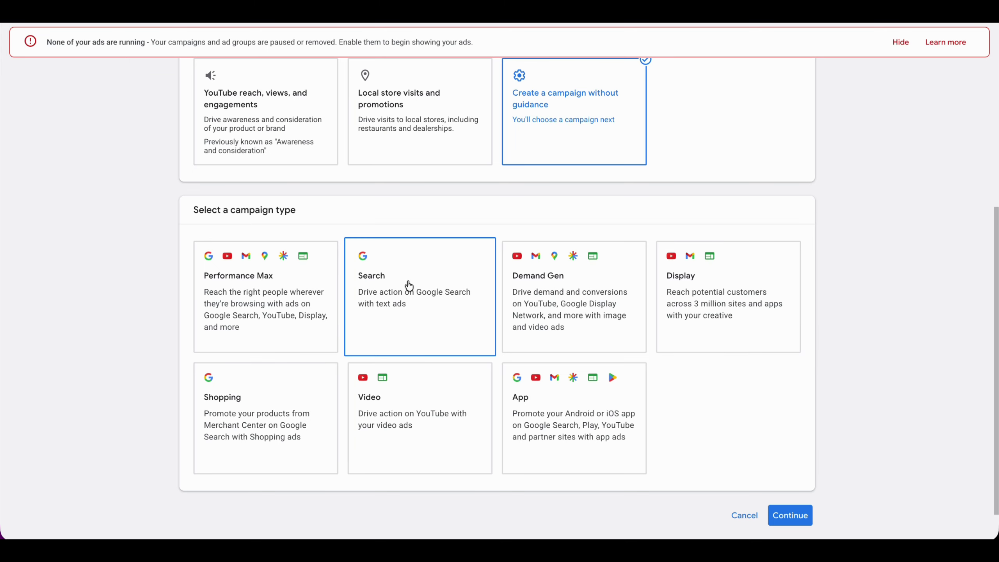
Name the campaign non-brand/07.24.
scroll(407, 280, down, 5)
scroll(550, 141, up, 2)
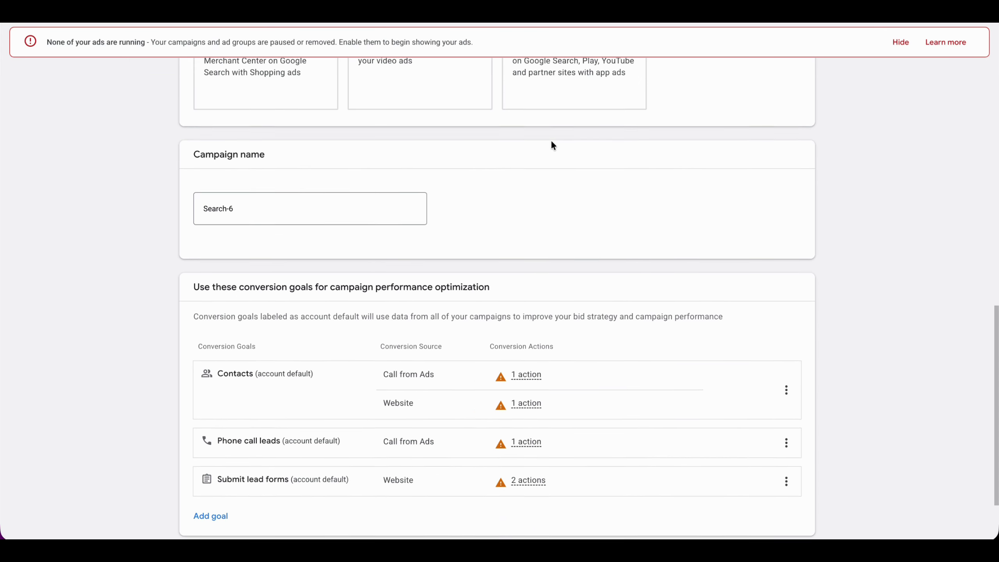
click(309, 208)
key(ctrl+a)
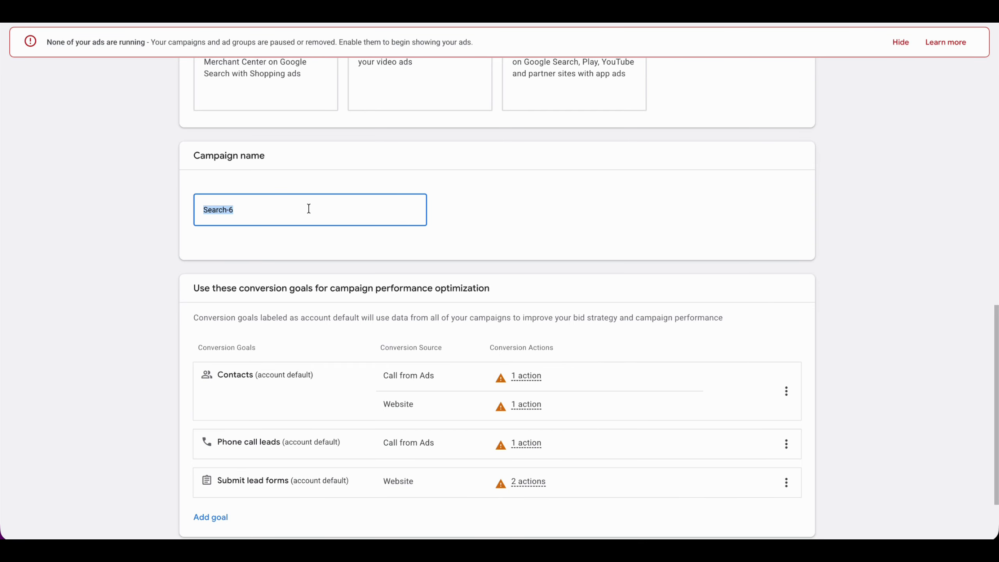
text(non-brand)
text(/07.24)
click(693, 272)
Remove the Contacts and Phone call leads conversion goals from the campaign, keeping only Submit lead forms.
scroll(693, 272, down, 2)
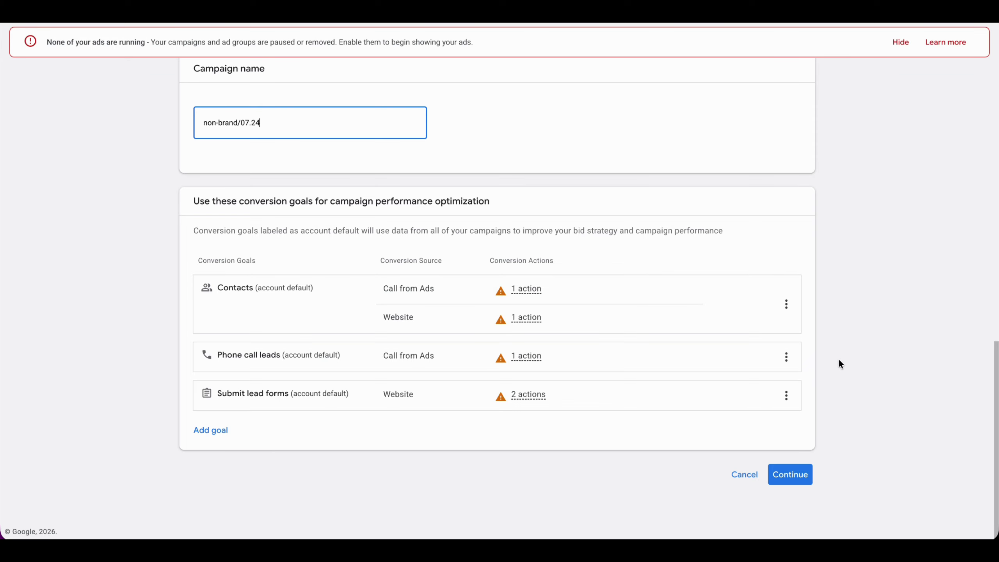
click(787, 305)
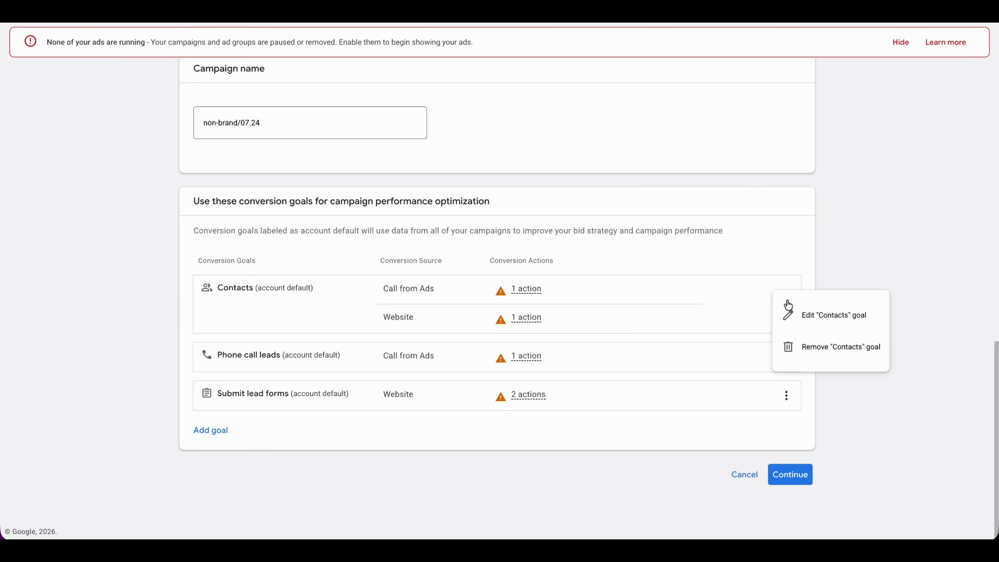
click(811, 348)
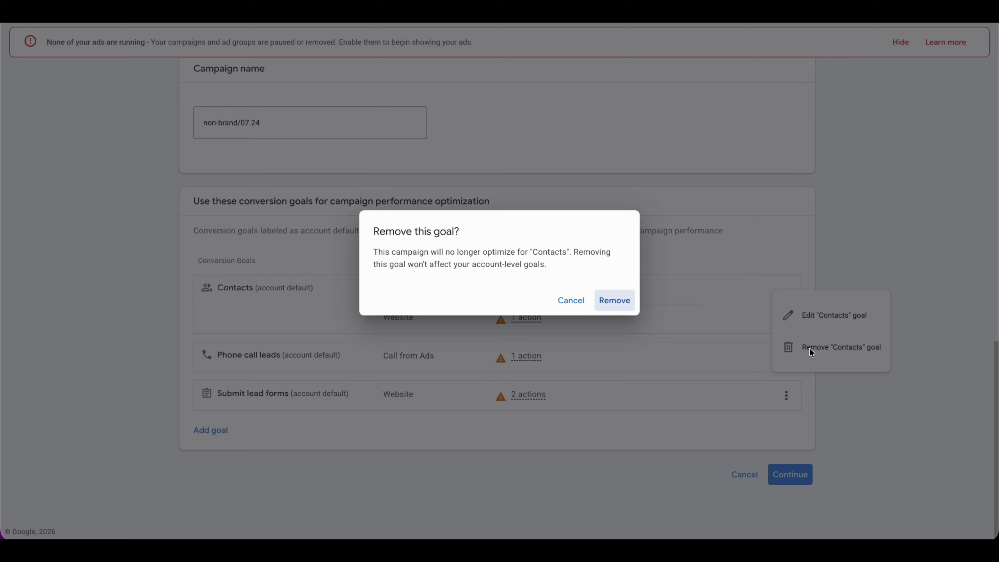
click(612, 299)
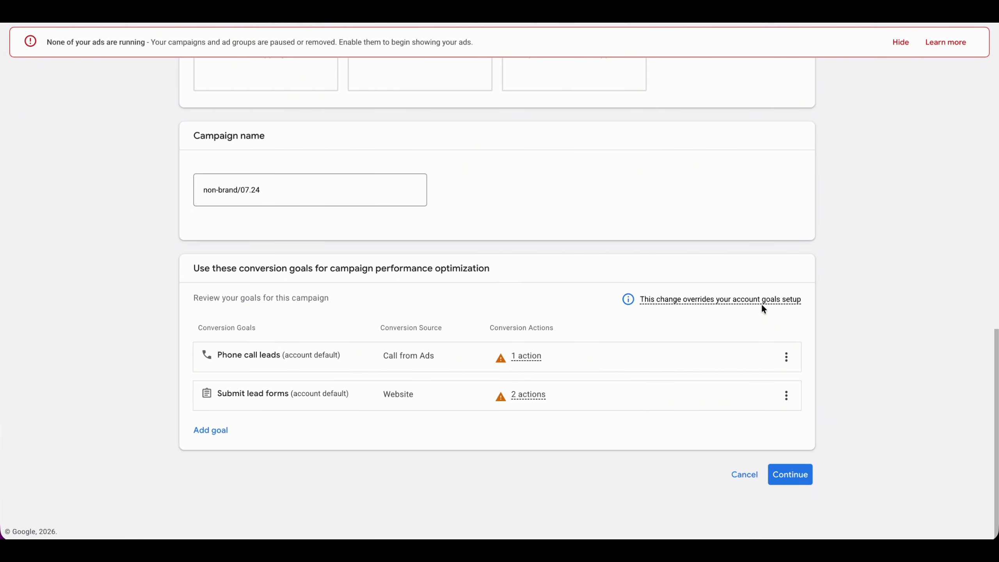
click(786, 357)
click(805, 377)
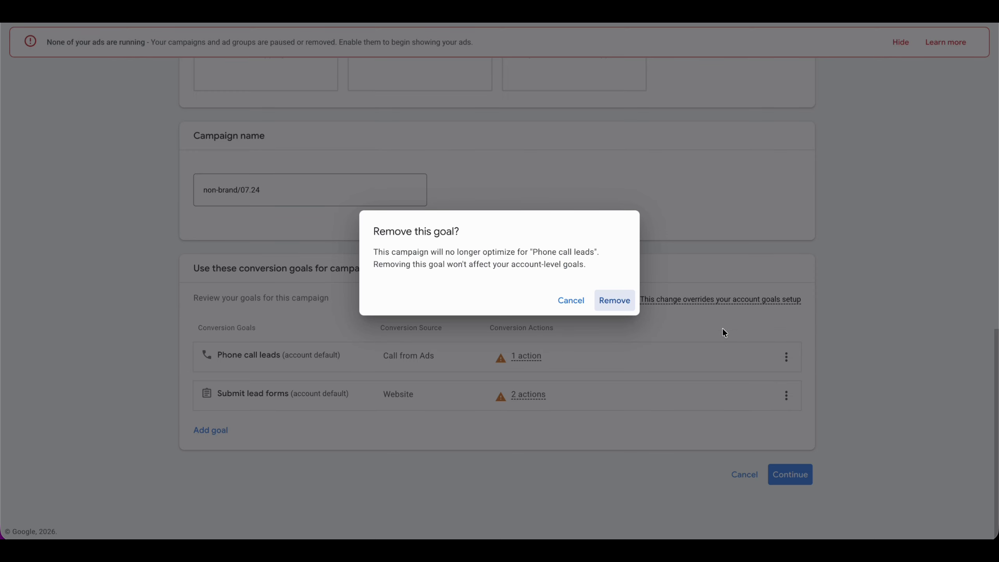
click(613, 300)
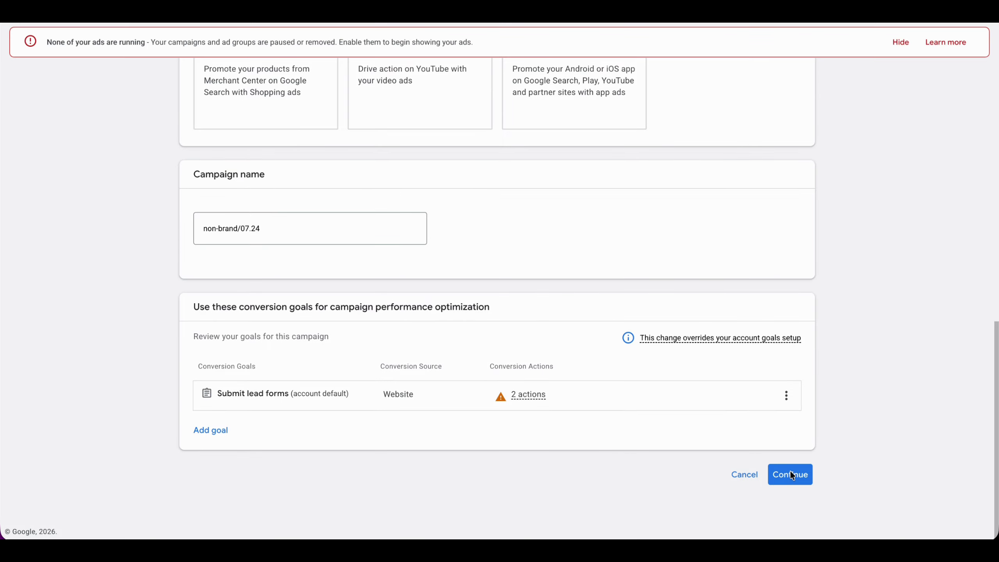
Select website visits as the desired campaign result with the website astoria.com, and continue to the bidding settings.
click(785, 476)
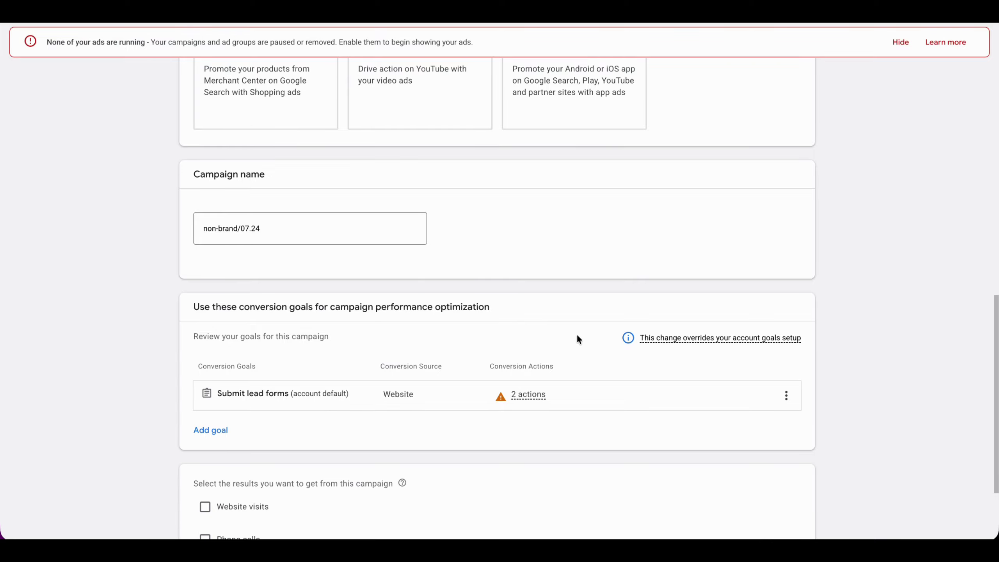
scroll(575, 335, down, 3)
click(205, 388)
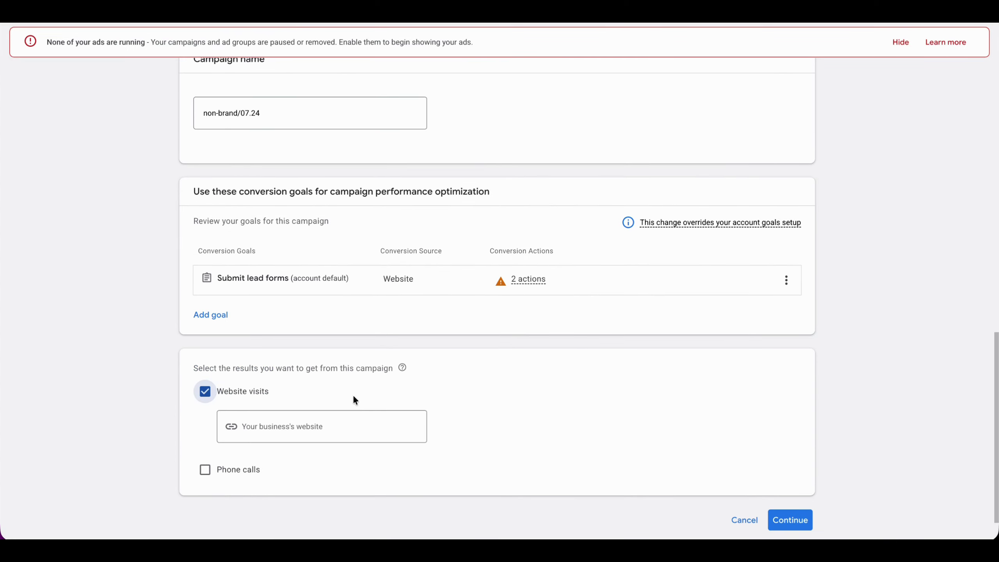
click(336, 423)
text(asto)
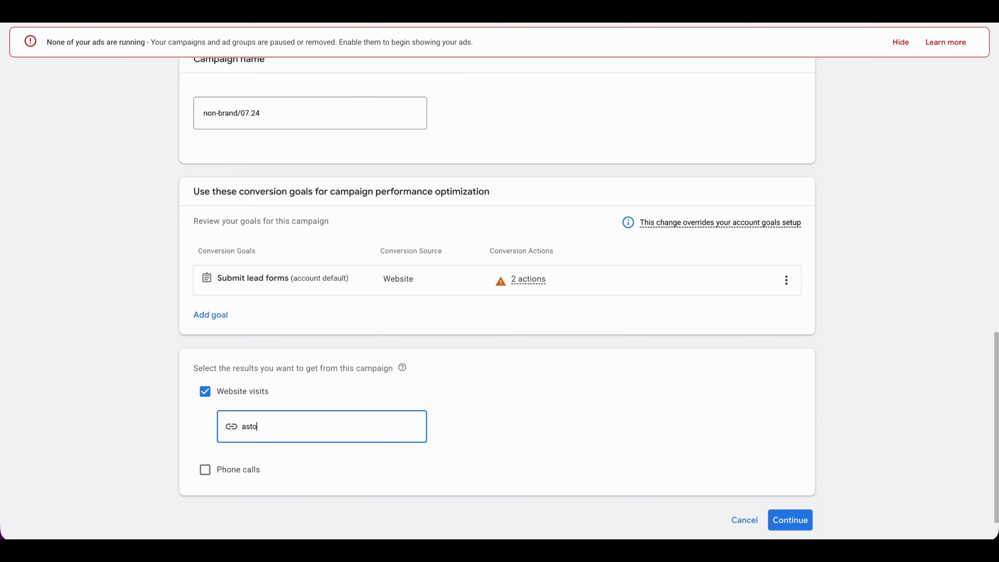
text(ria.com)
scroll(514, 415, down, 1)
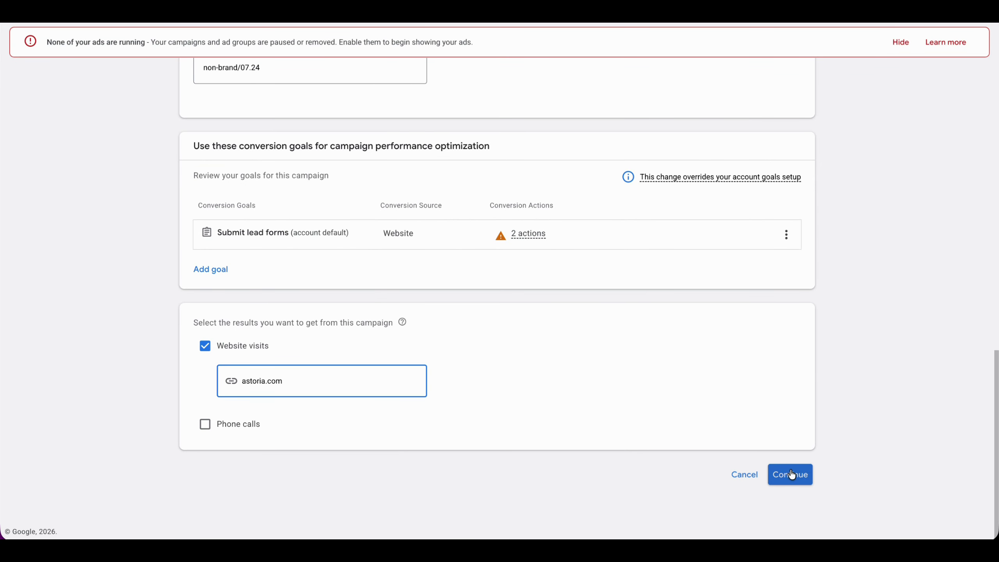
click(791, 472)
Review the available bidding focus options, including conversion value, target ROAS and impression share.
click(301, 170)
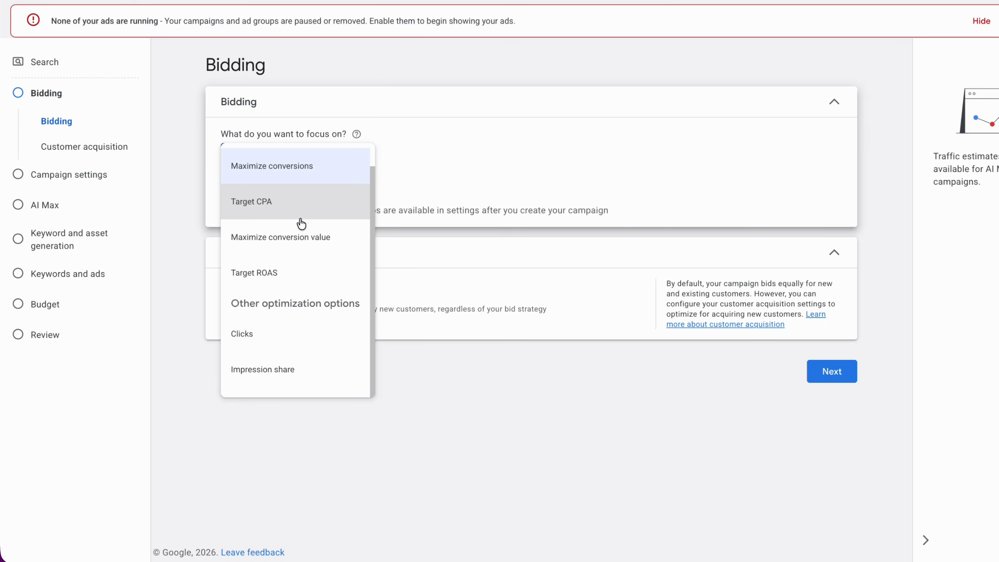
mouse_move(302, 240)
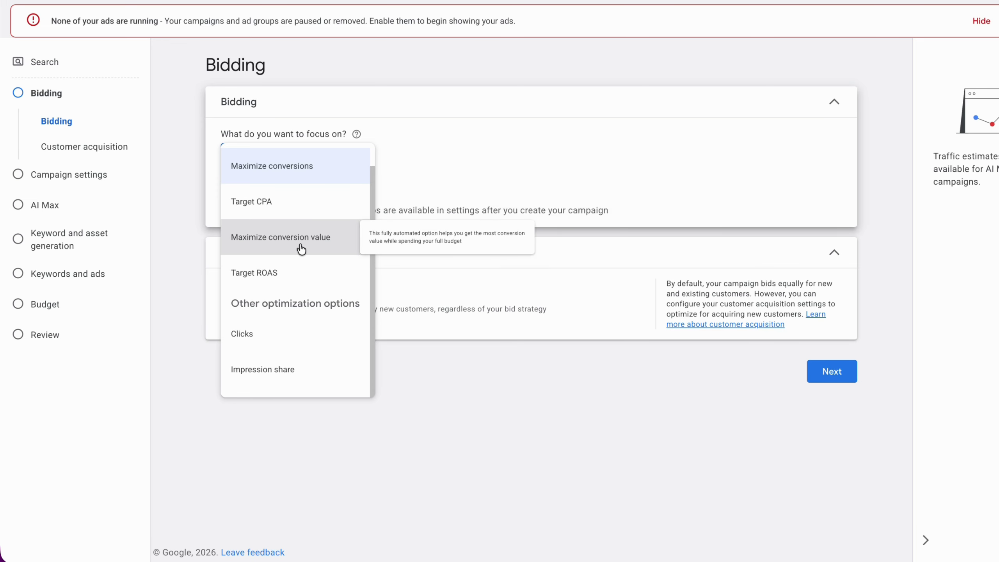
mouse_move(300, 276)
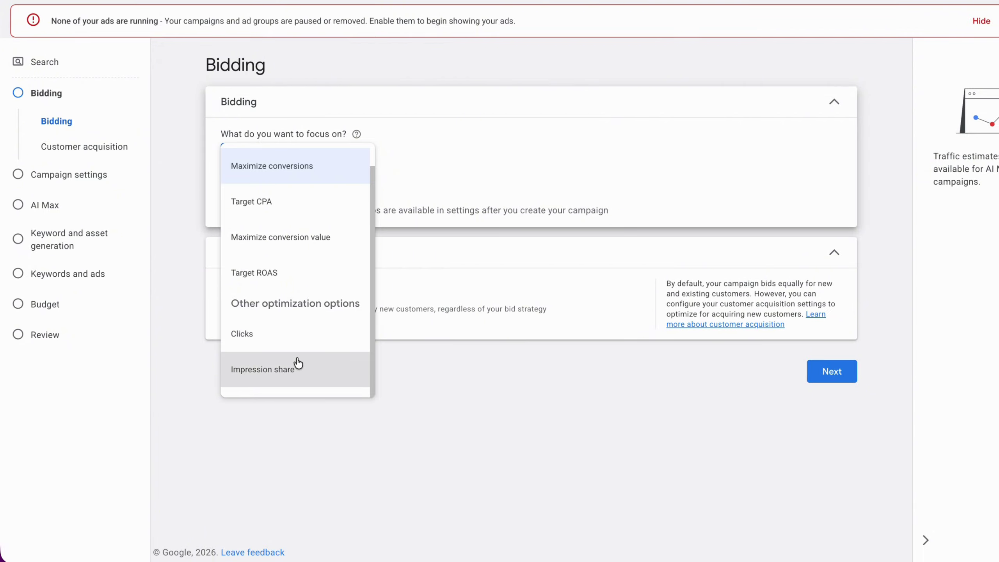
mouse_move(299, 374)
click(454, 455)
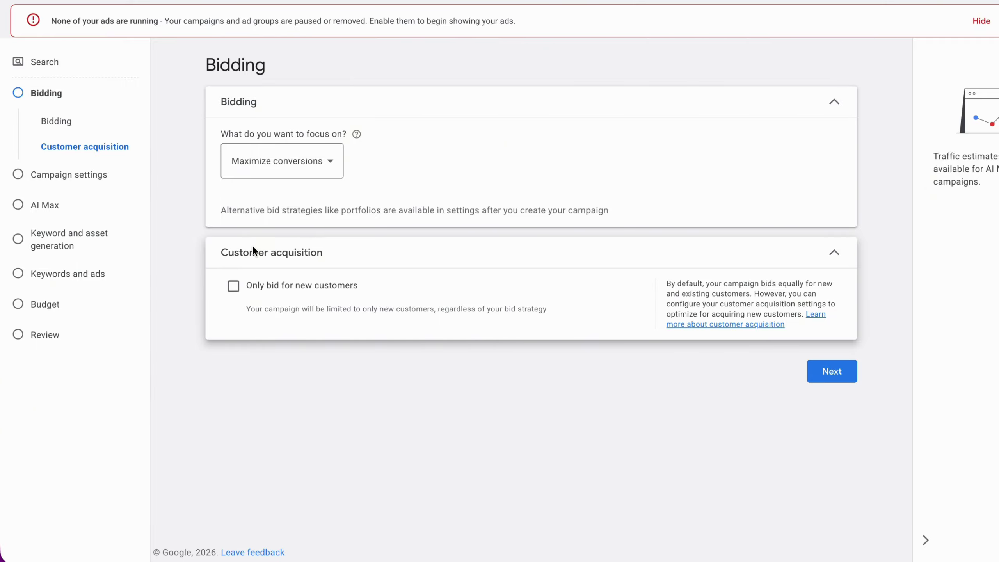
Try limiting the campaign to bidding only for new customers.
click(233, 286)
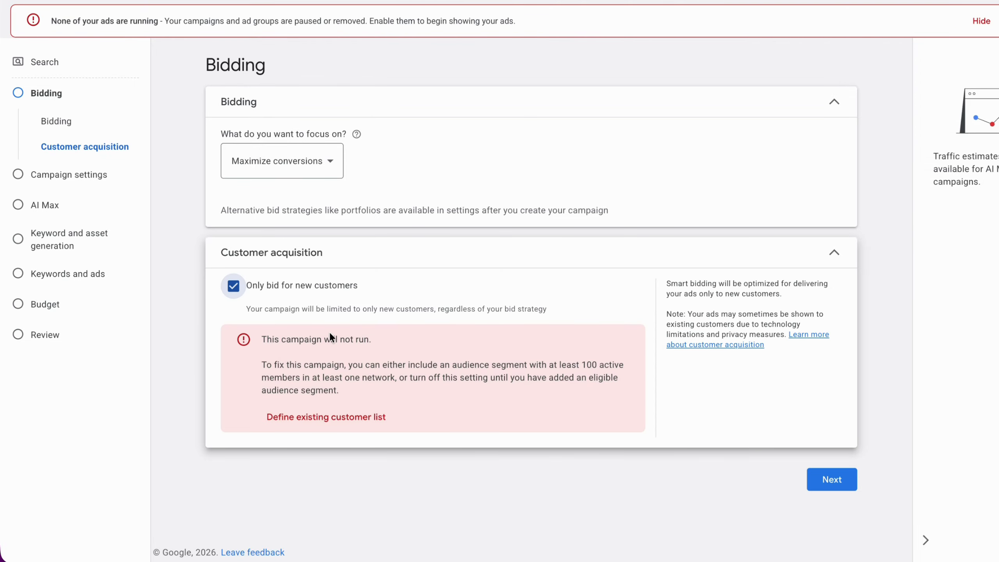
click(228, 290)
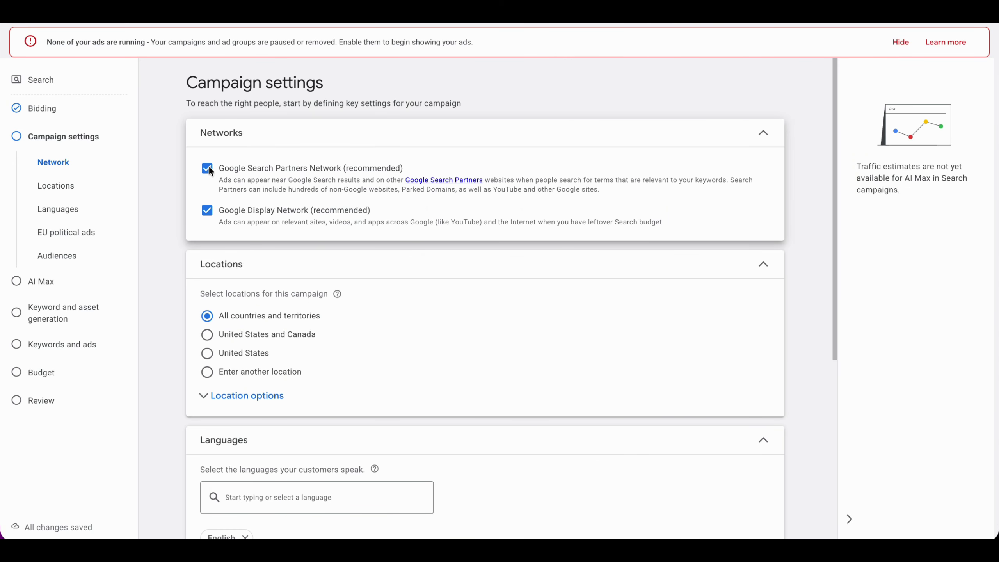
Exclude the campaign from both the Google Search Partners Network and the Google Display Network.
click(209, 166)
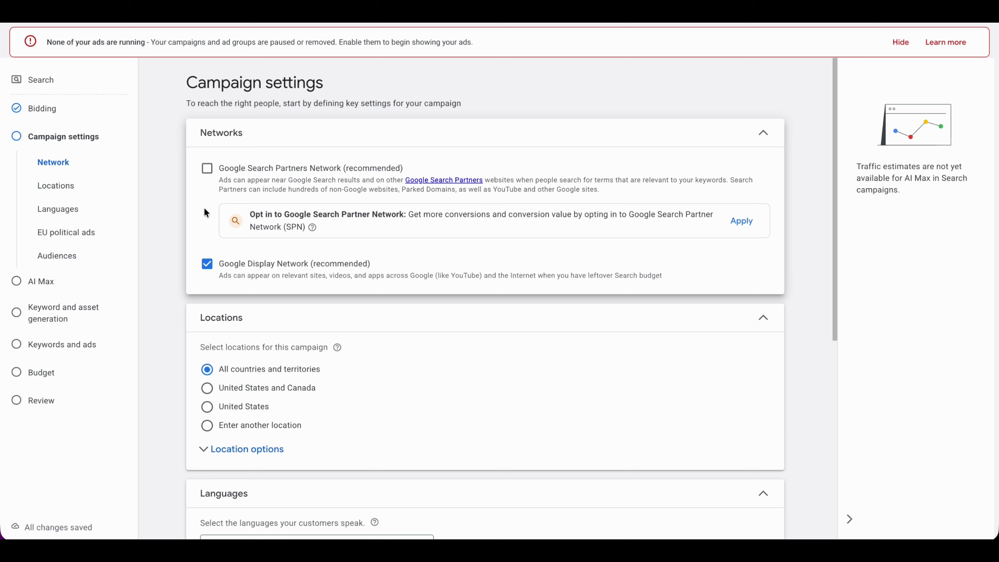
click(208, 263)
scroll(708, 248, down, 1)
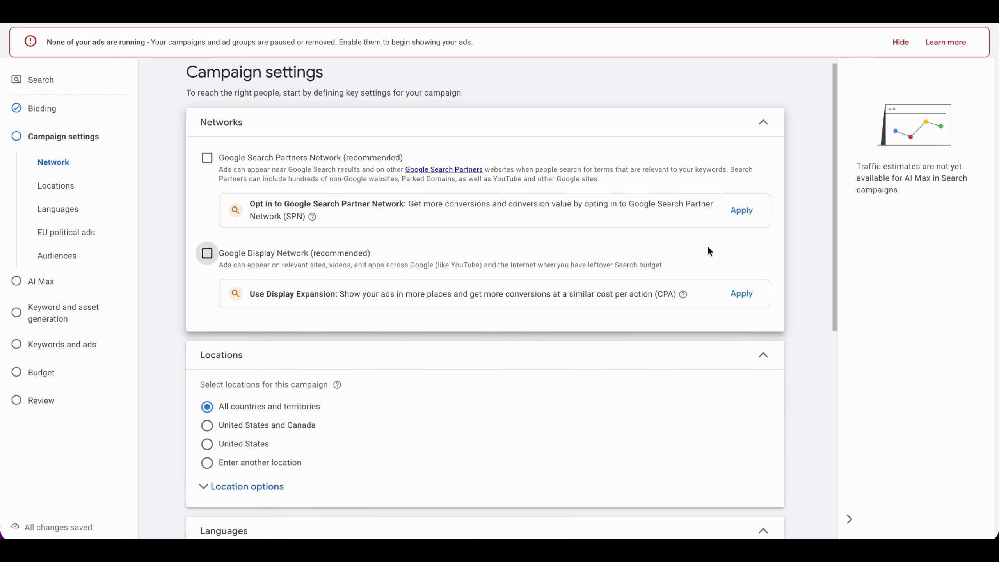
Target the United States as the campaign location, including only people present in or regularly in that location.
scroll(707, 247, down, 3)
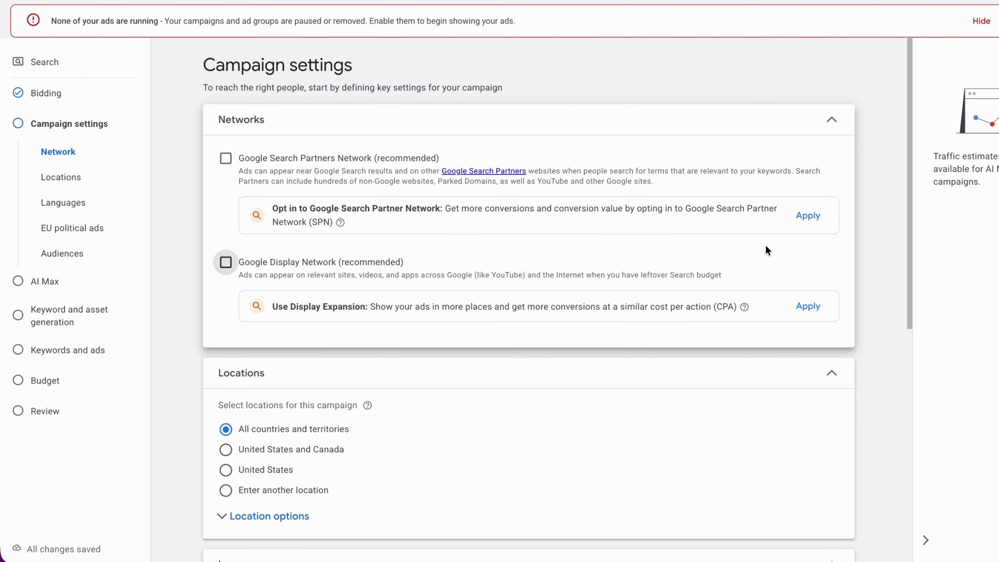
scroll(772, 246, down, 1)
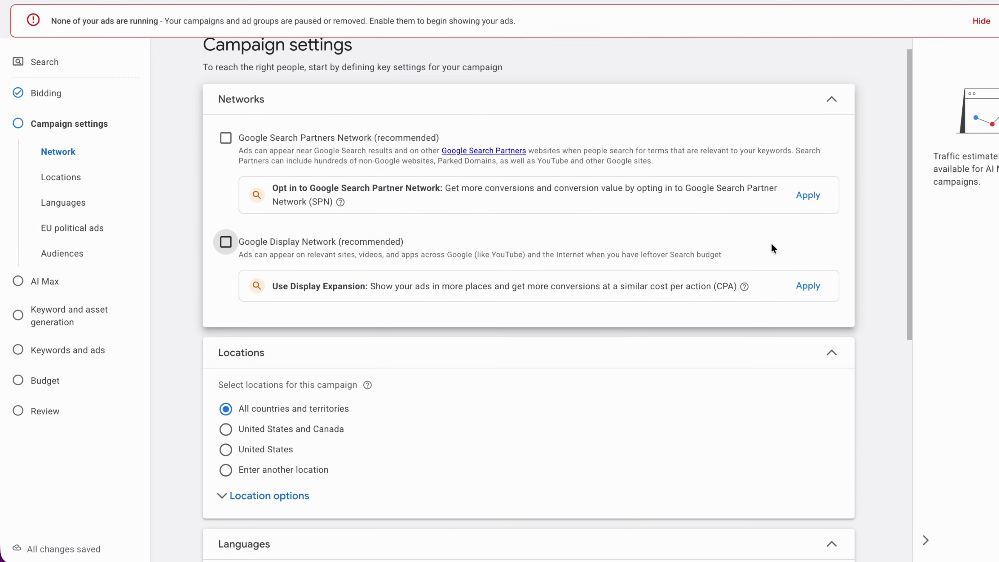
scroll(771, 246, down, 3)
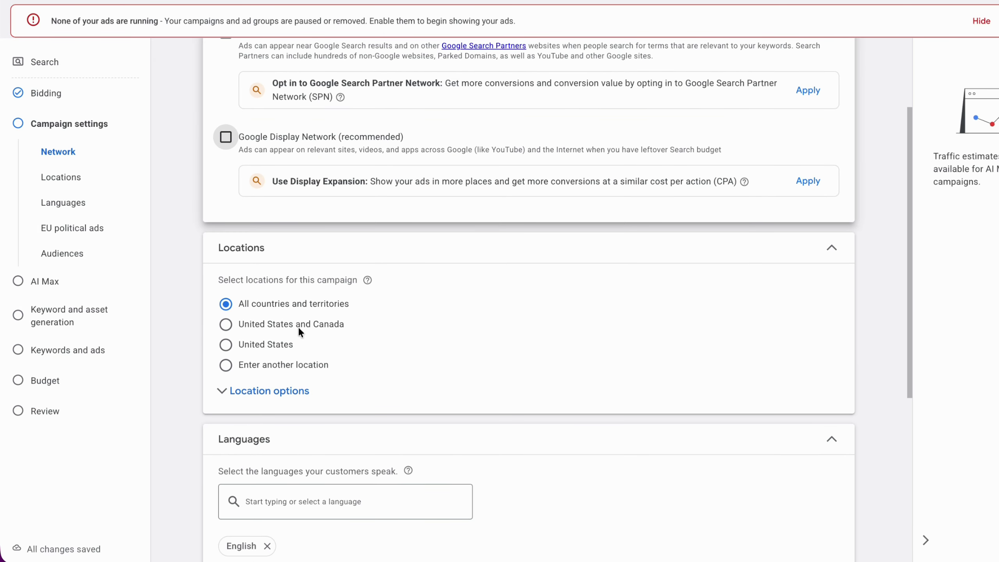
click(227, 345)
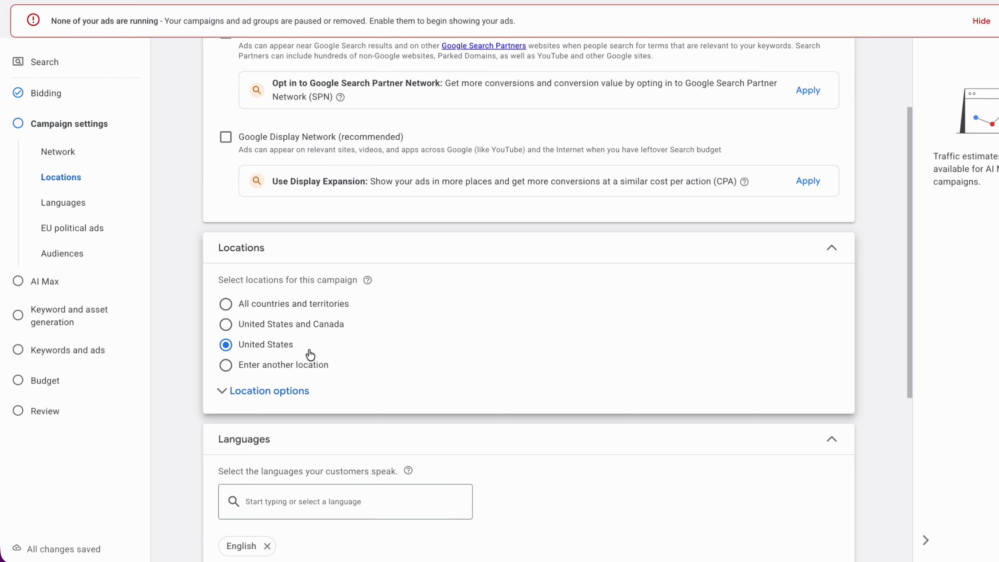
scroll(322, 353, down, 3)
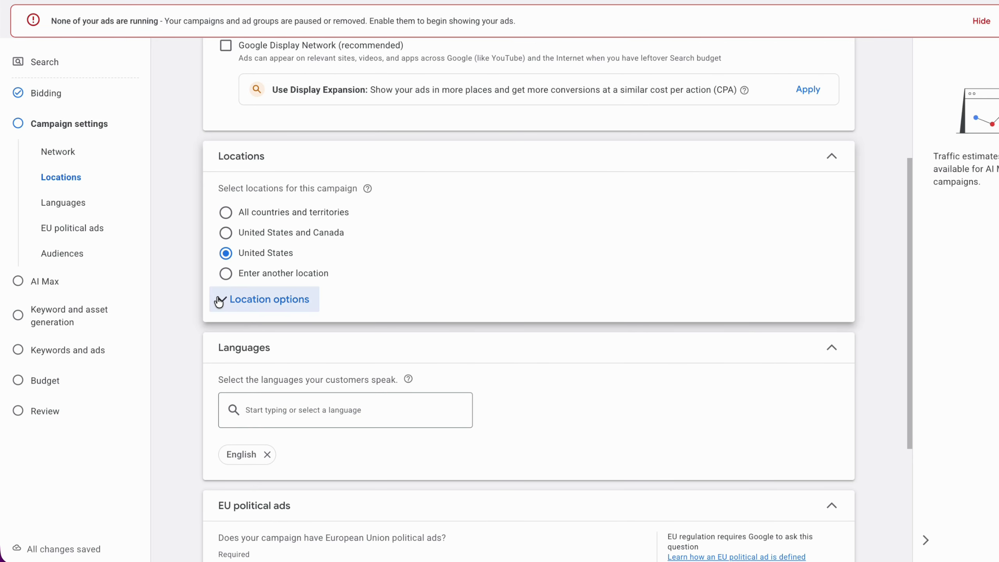
click(220, 300)
scroll(425, 300, down, 2)
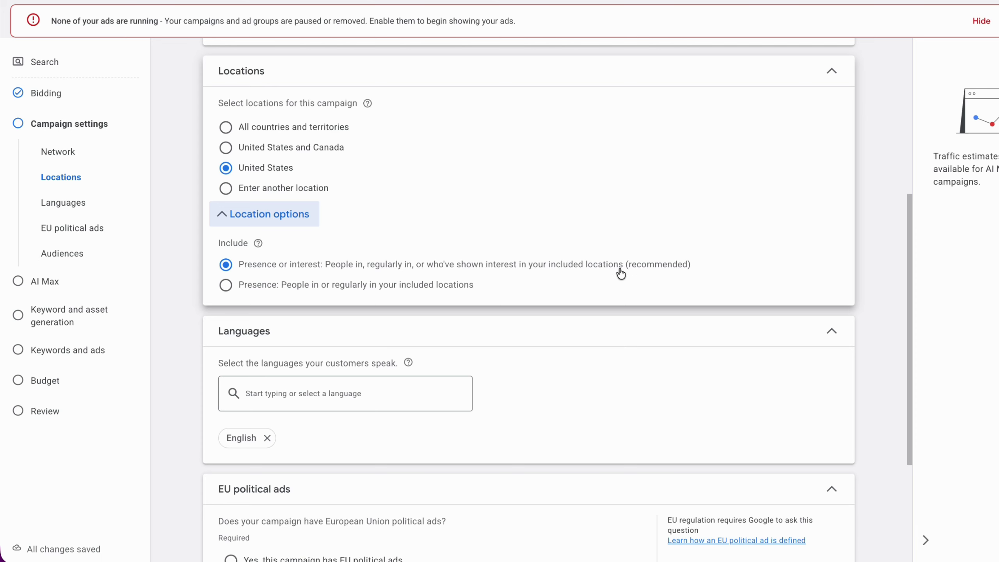
click(226, 284)
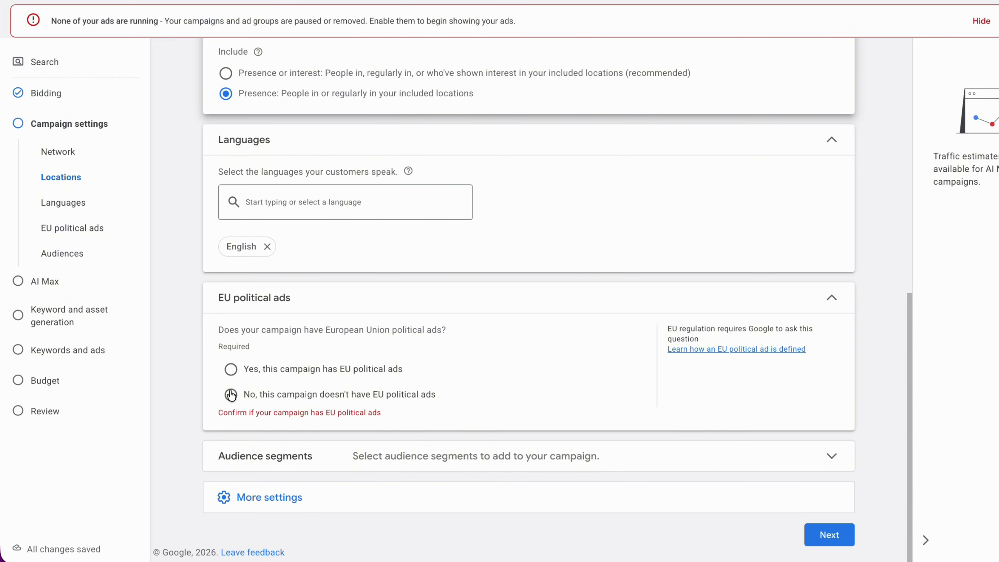
Declare that the campaign has no EU political ads and that the account is not planned for running them.
click(231, 395)
scroll(451, 353, down, 1)
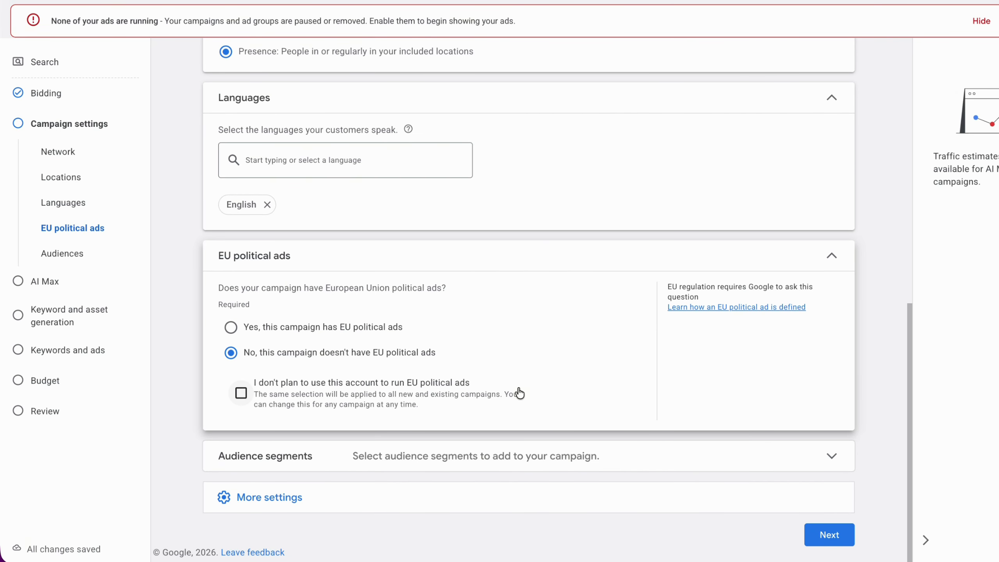
click(241, 393)
Review the audience segments' Targeting and Observation settings and the segment browsing options, and collapse the section.
drag(239, 493, 356, 498)
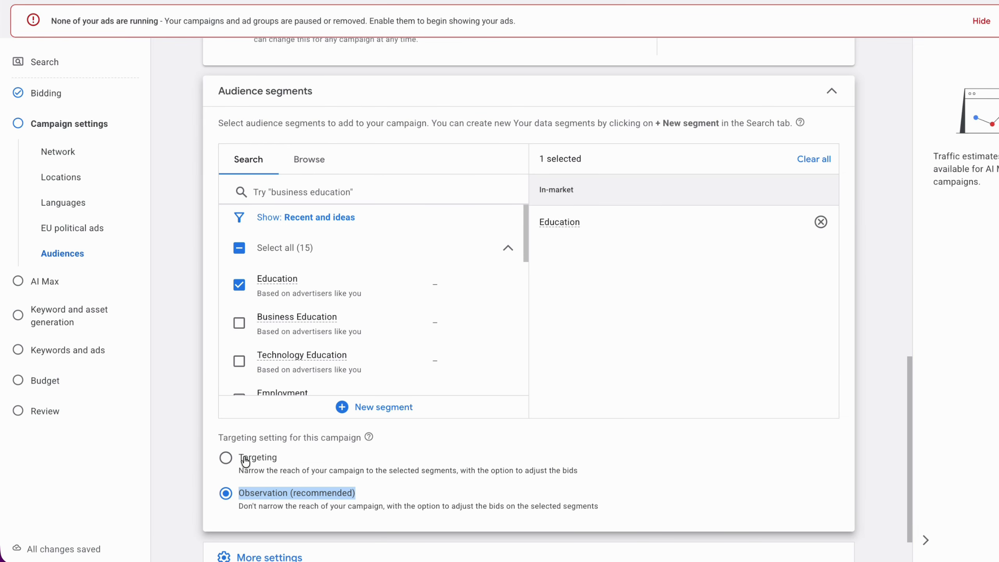
drag(244, 457, 540, 471)
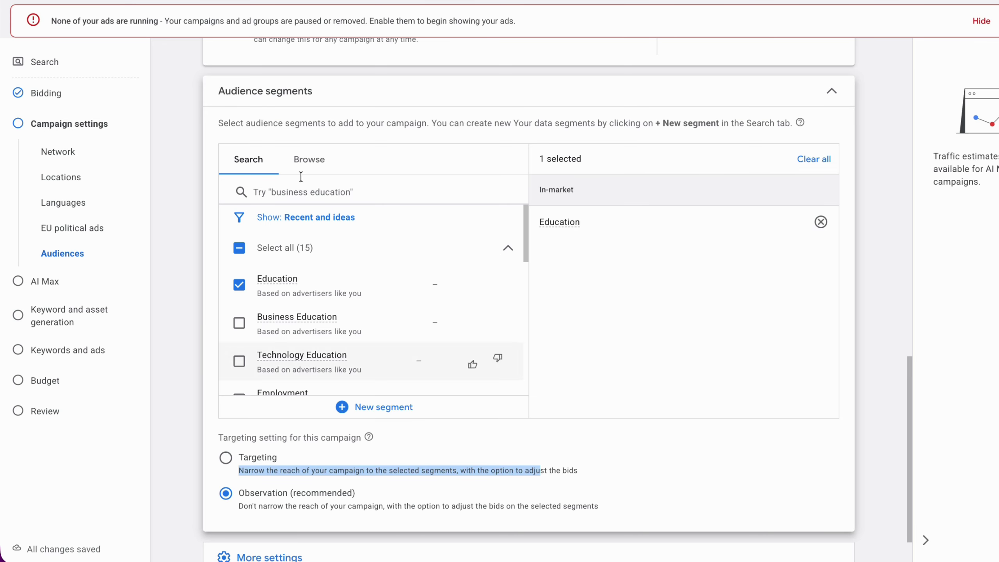
click(302, 159)
click(256, 159)
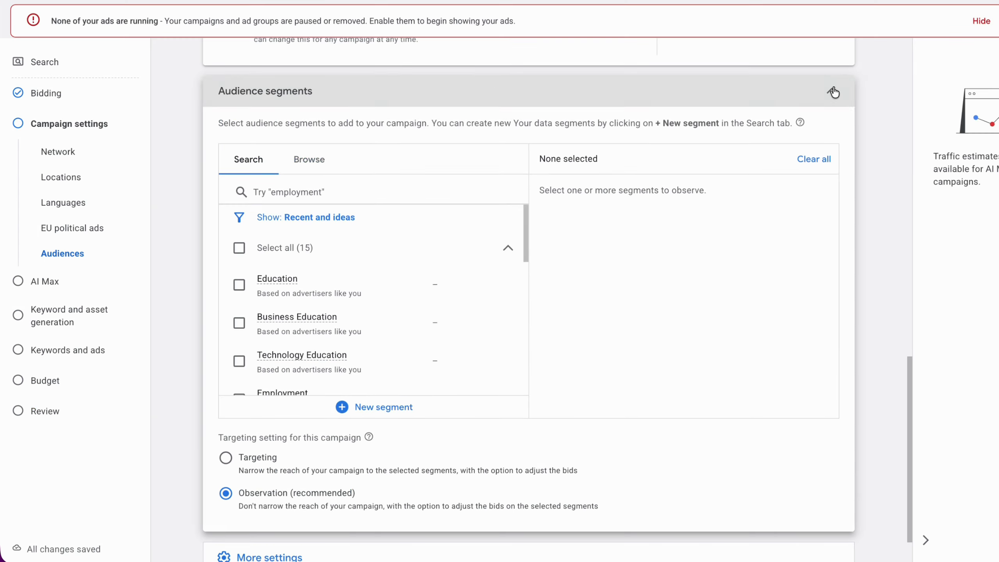
click(832, 94)
click(824, 177)
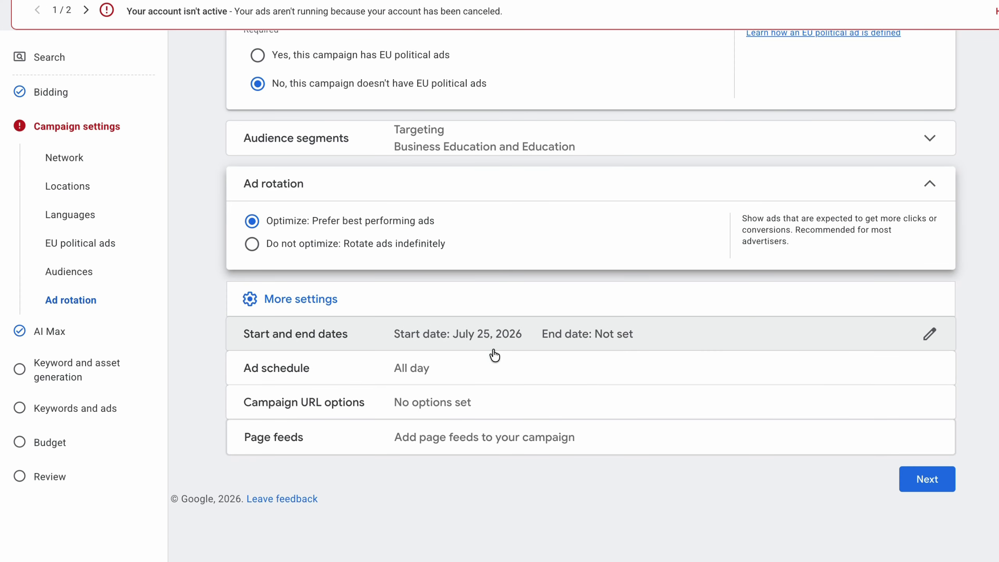
Set the ad schedule to Mondays - Fridays with a start time of 07:30.
click(493, 366)
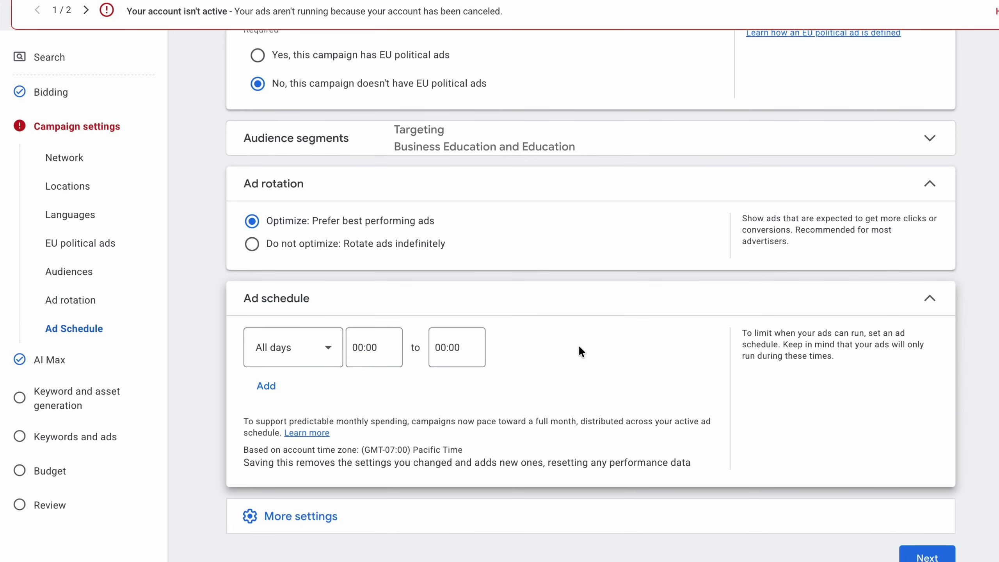
click(324, 343)
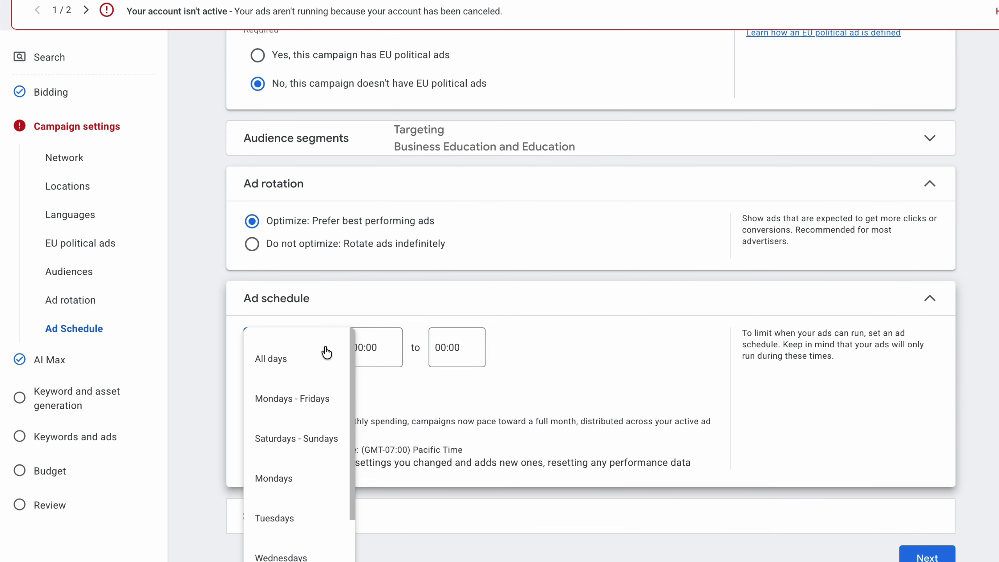
click(309, 403)
click(398, 344)
click(318, 349)
click(395, 347)
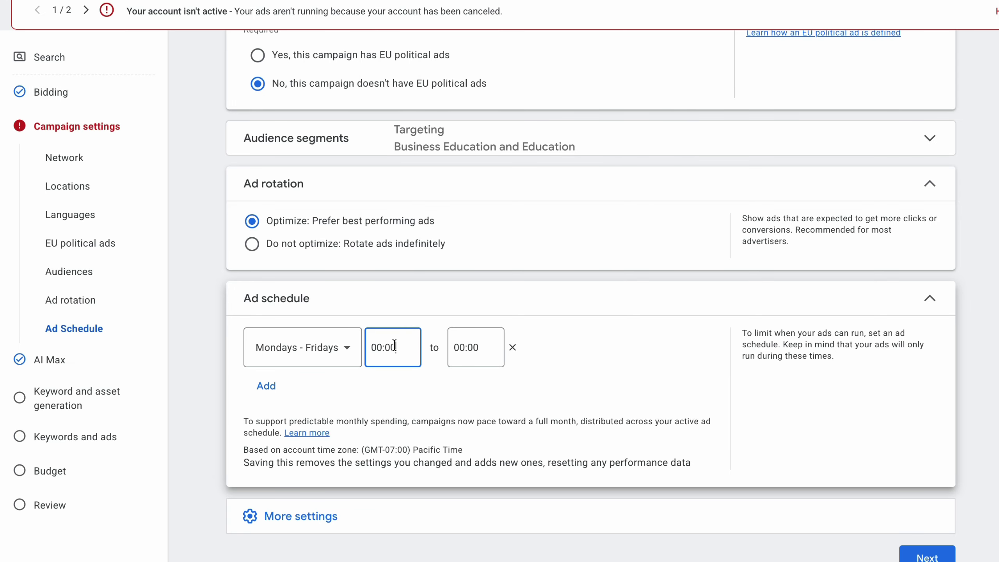
scroll(391, 275, down, 20)
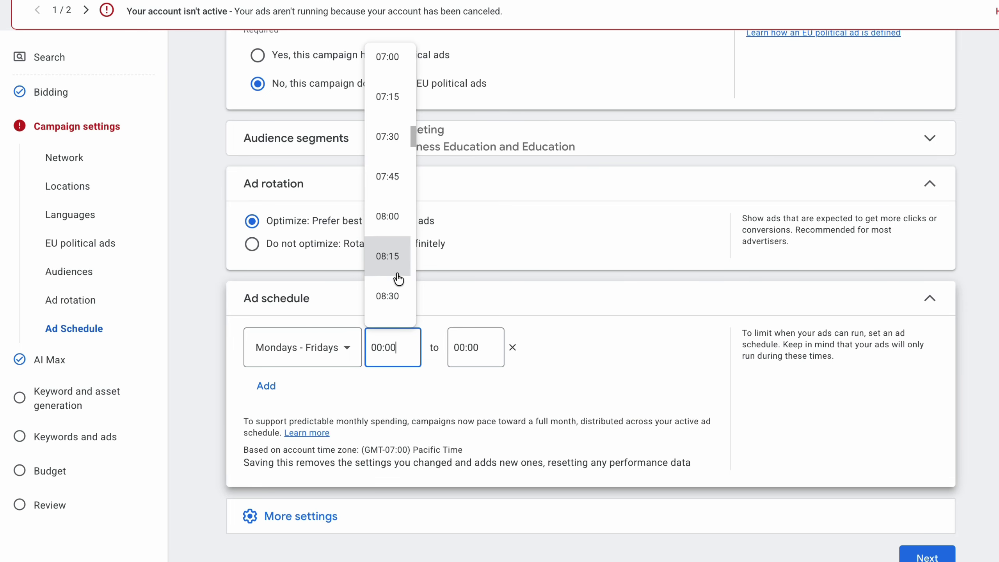
scroll(398, 279, up, 1)
click(390, 196)
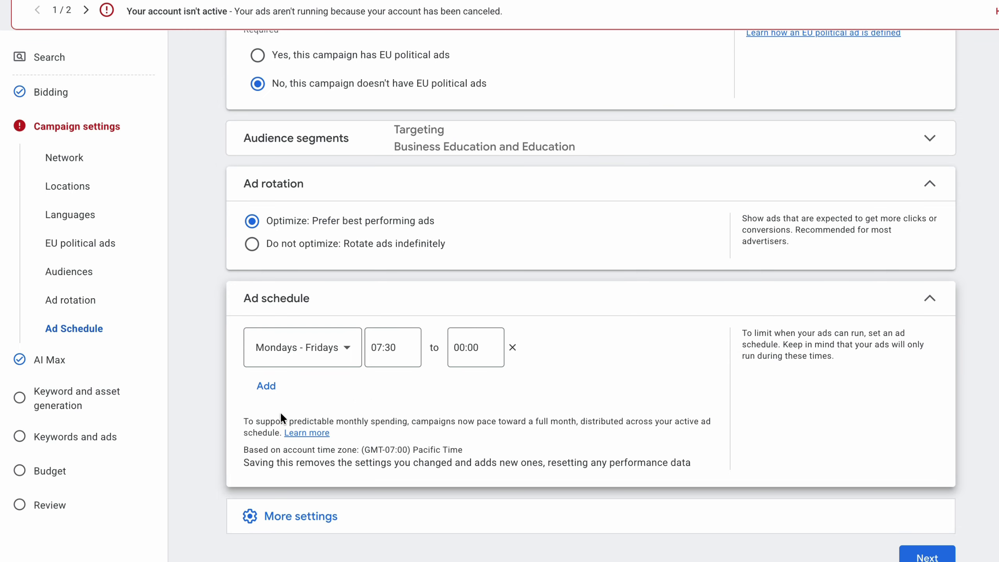
click(265, 386)
click(305, 399)
click(462, 459)
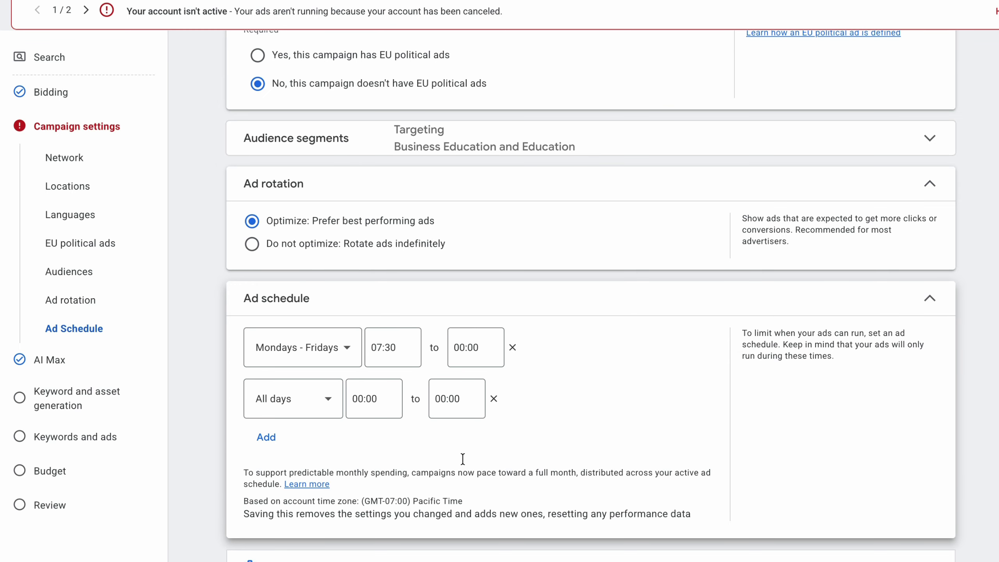
click(493, 399)
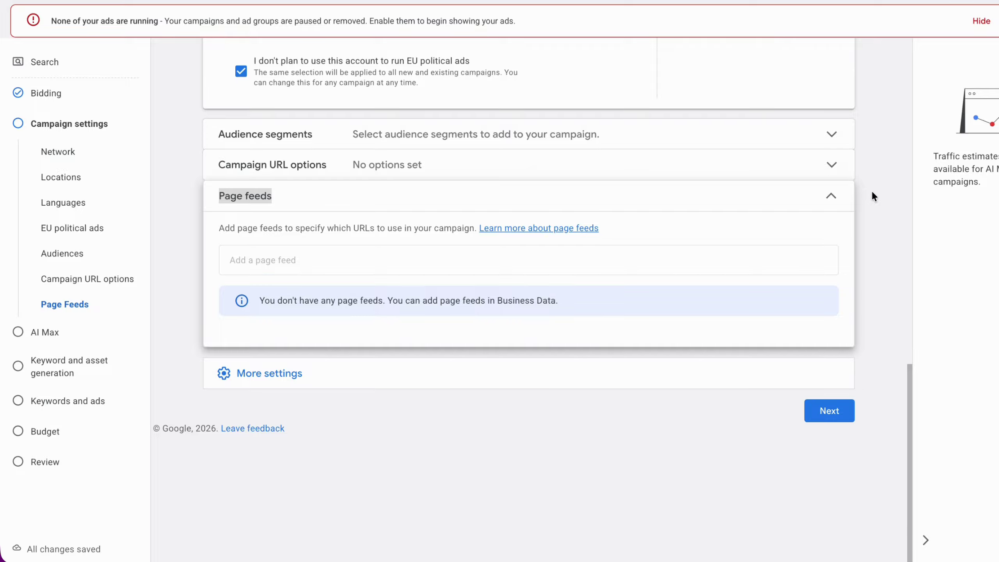
Collapse the page feeds section and continue to the AI Max settings.
click(830, 197)
click(831, 199)
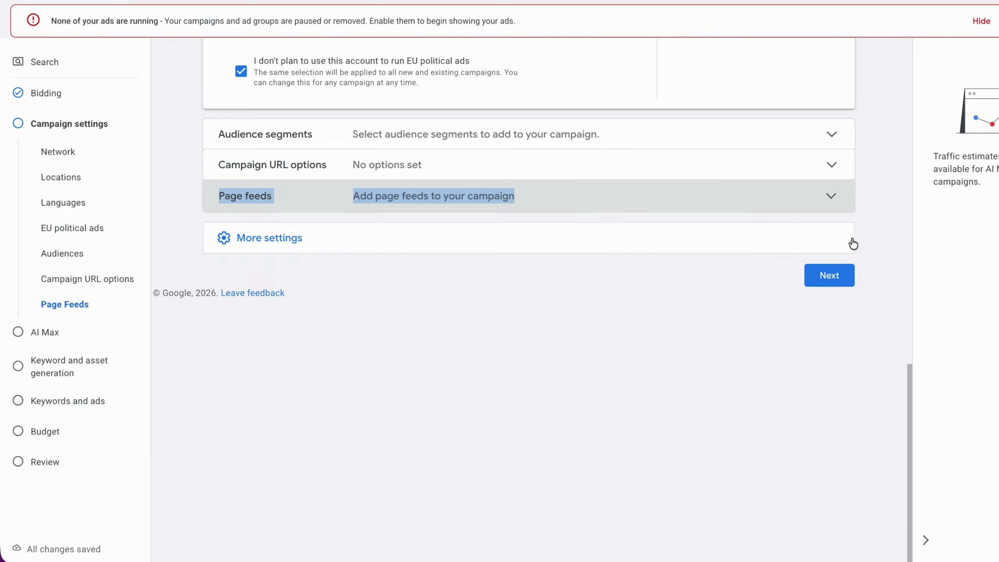
click(841, 281)
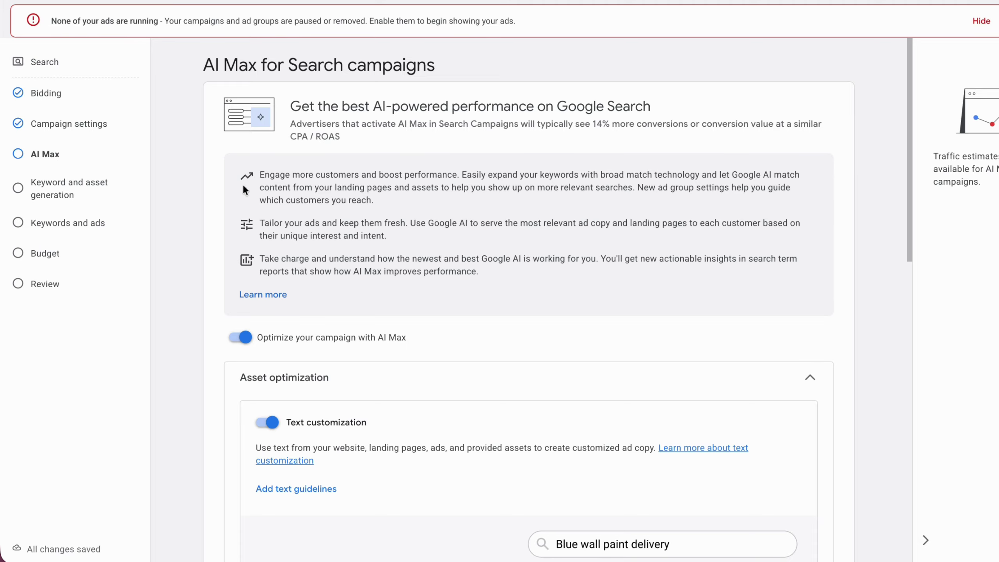
Turn off text customization and AI Max optimization for the Search campaign.
scroll(261, 372, down, 4)
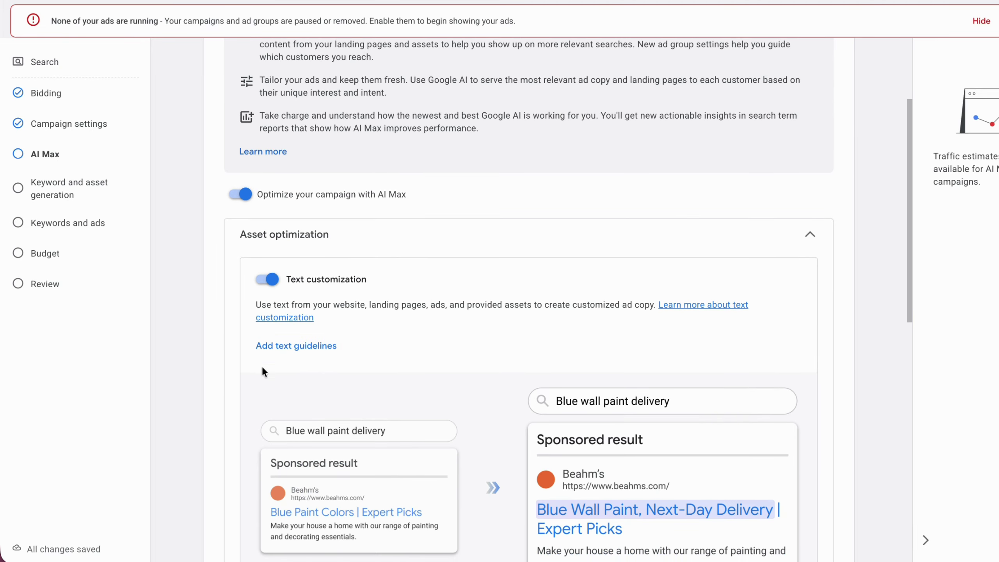
click(265, 278)
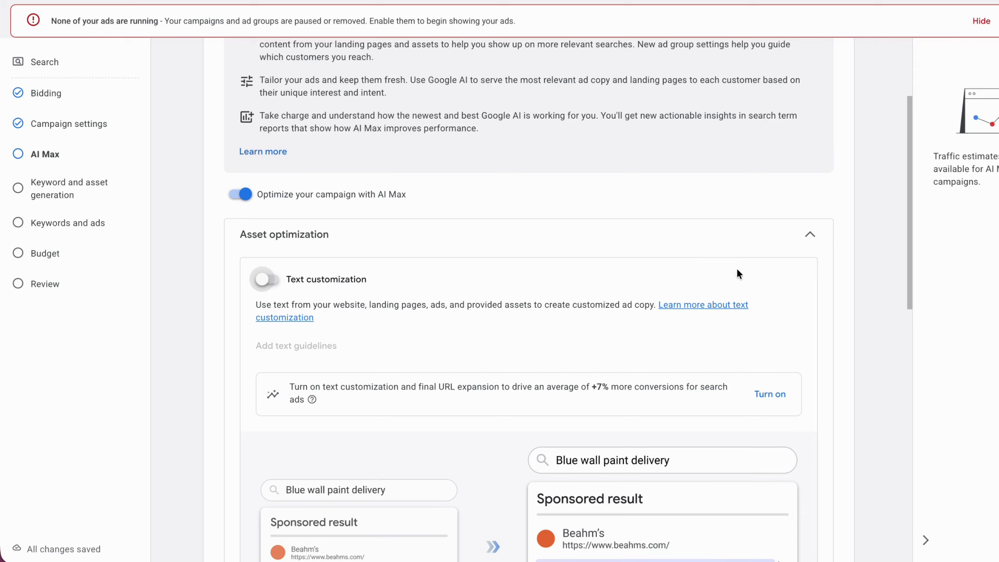
scroll(696, 297, down, 5)
scroll(691, 210, up, 3)
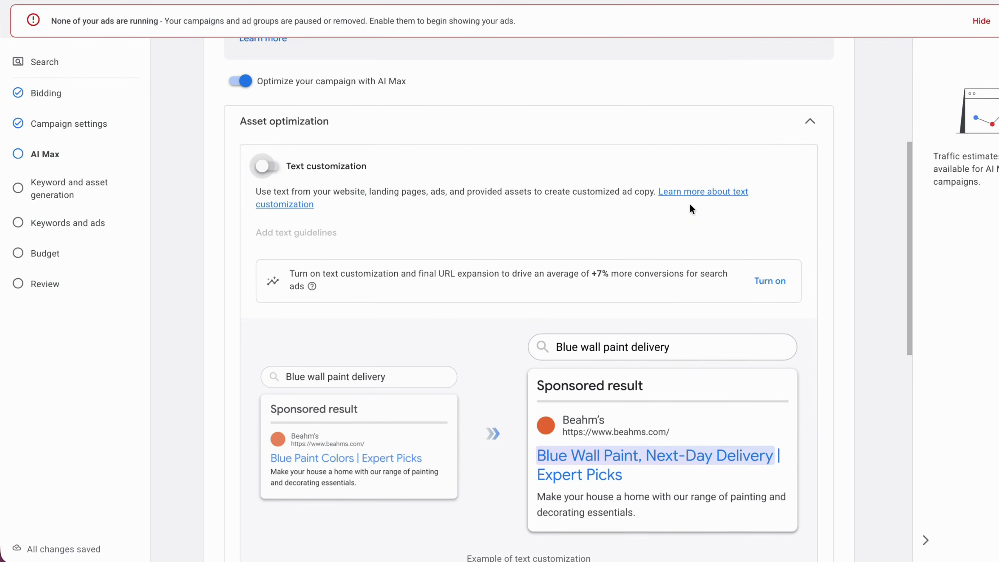
click(236, 98)
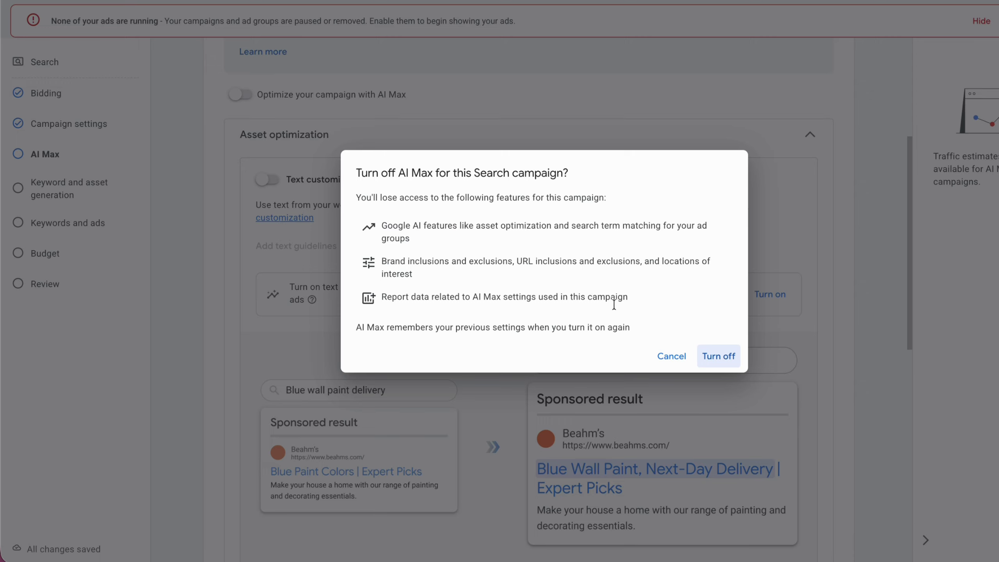
click(726, 356)
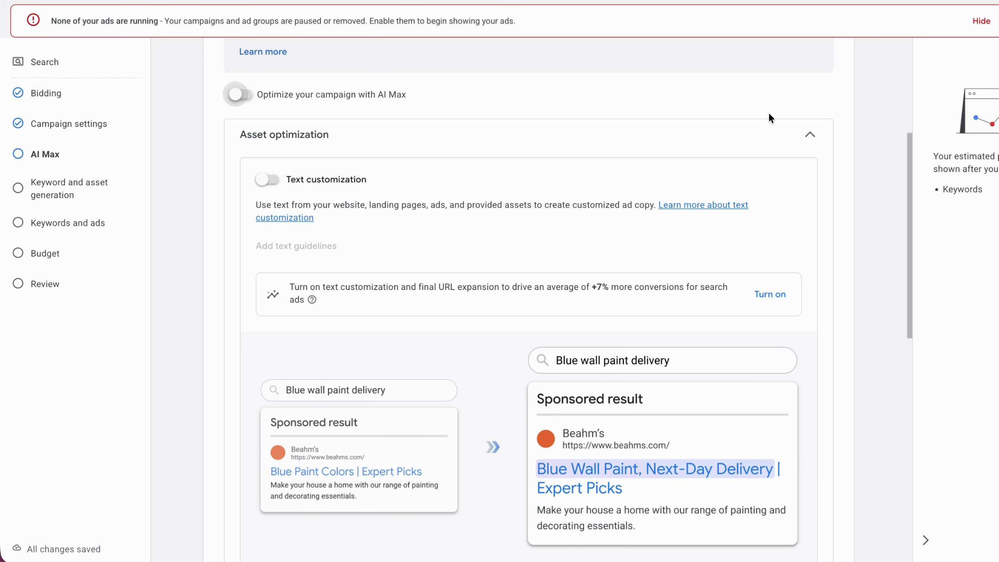
Collapse the asset optimization section and examine the branded searches options.
scroll(818, 104, down, 1)
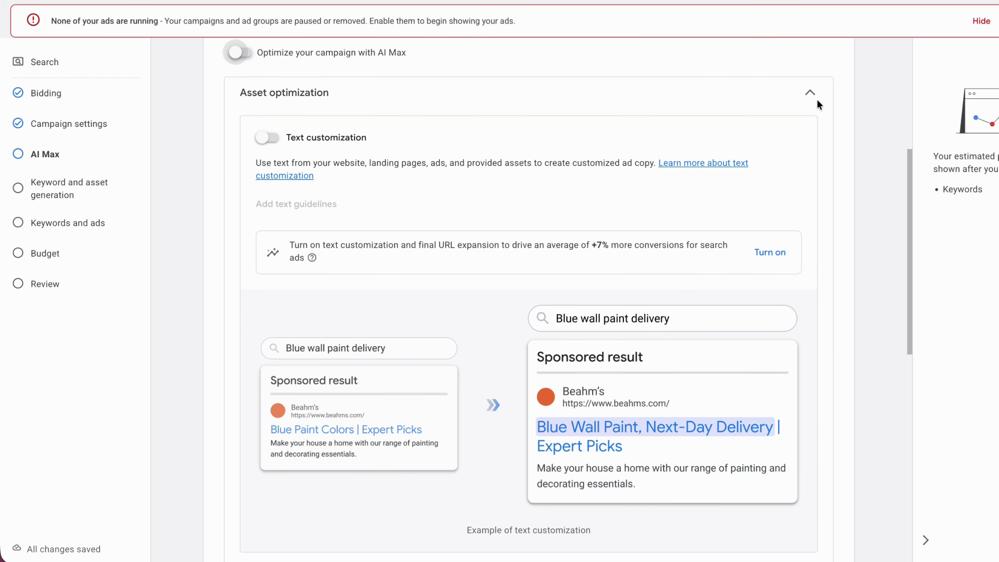
click(810, 92)
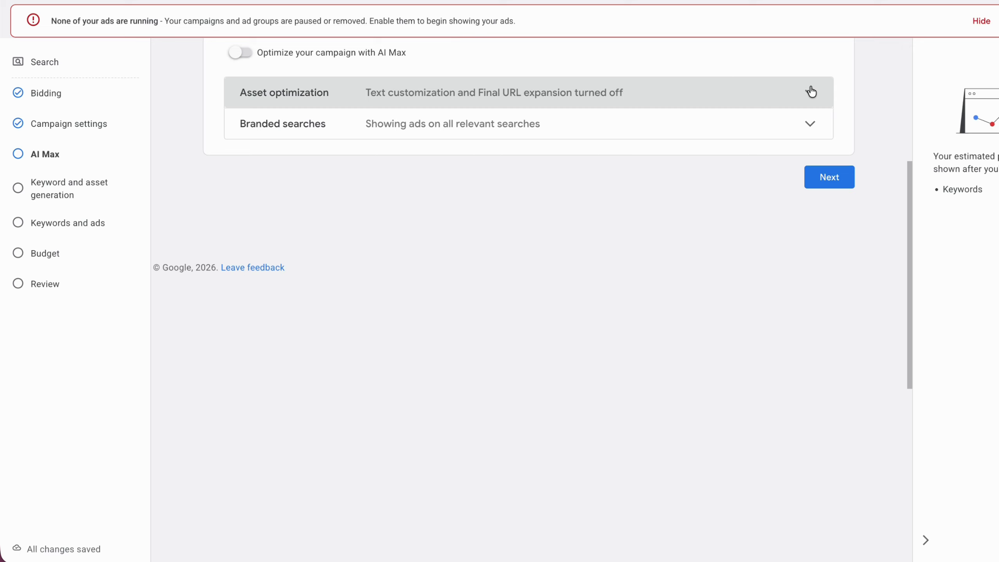
click(812, 126)
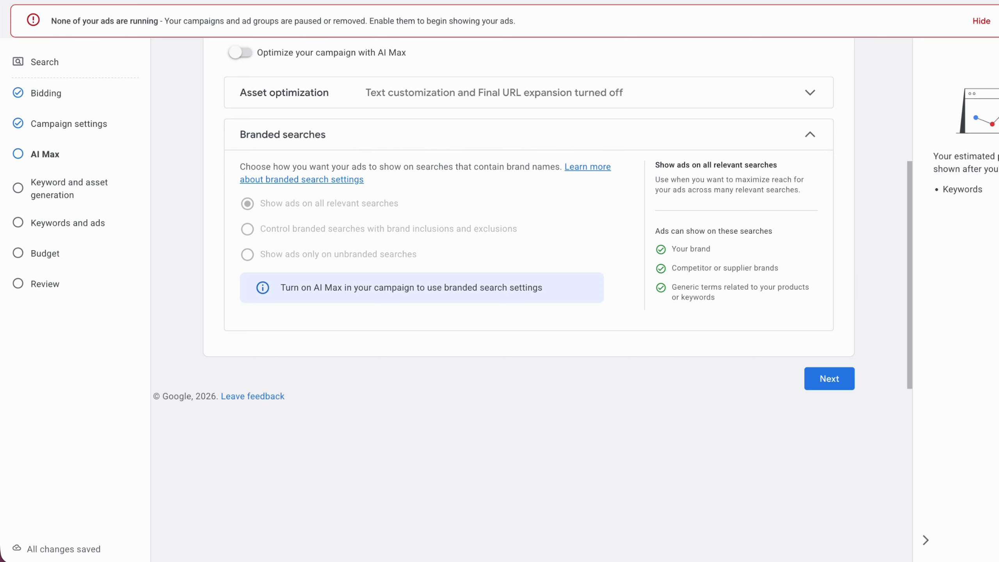
Continue past the AI Max settings and skip keyword and asset generation.
click(843, 382)
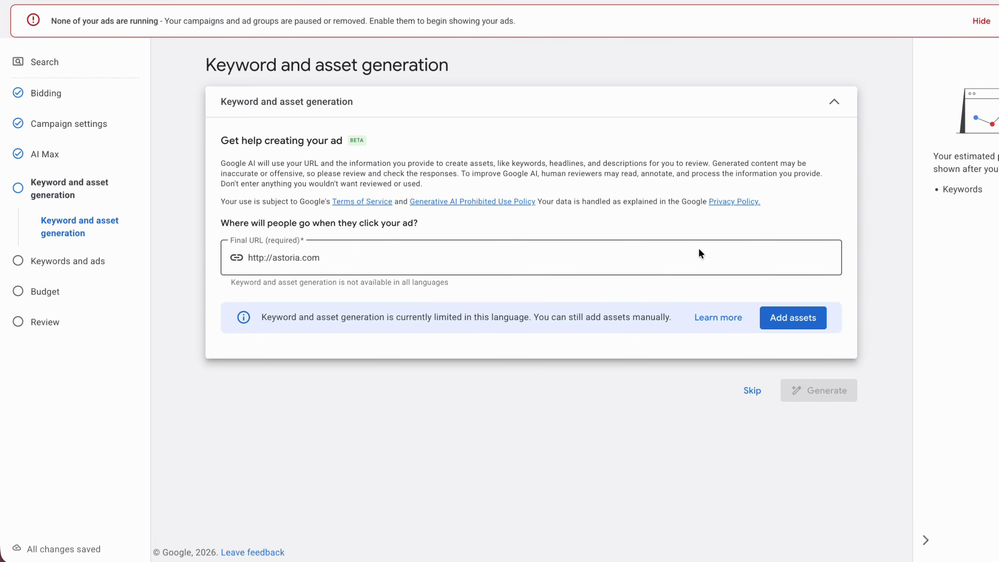
click(749, 394)
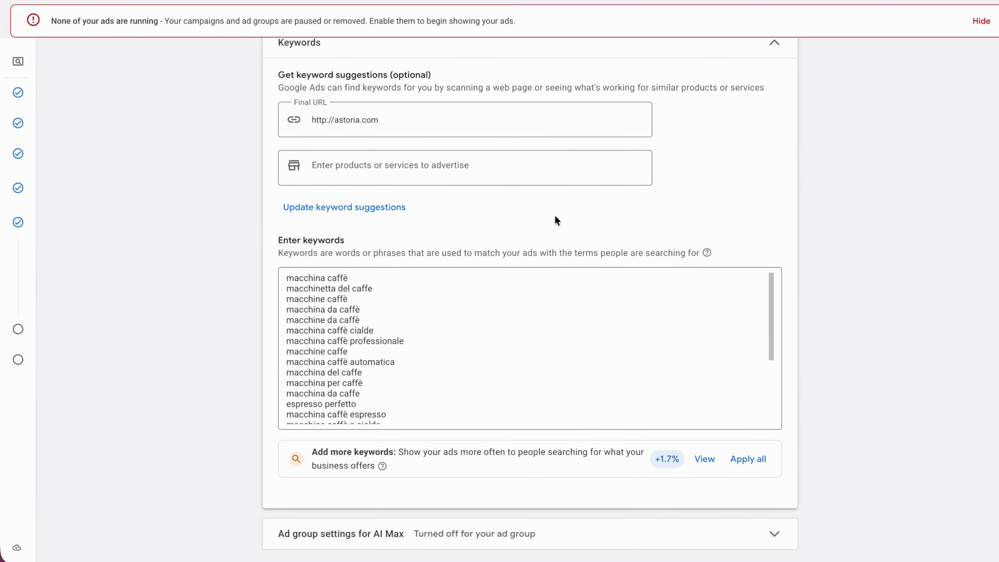
Select all suggested keywords in the ad group's keyword list.
click(443, 116)
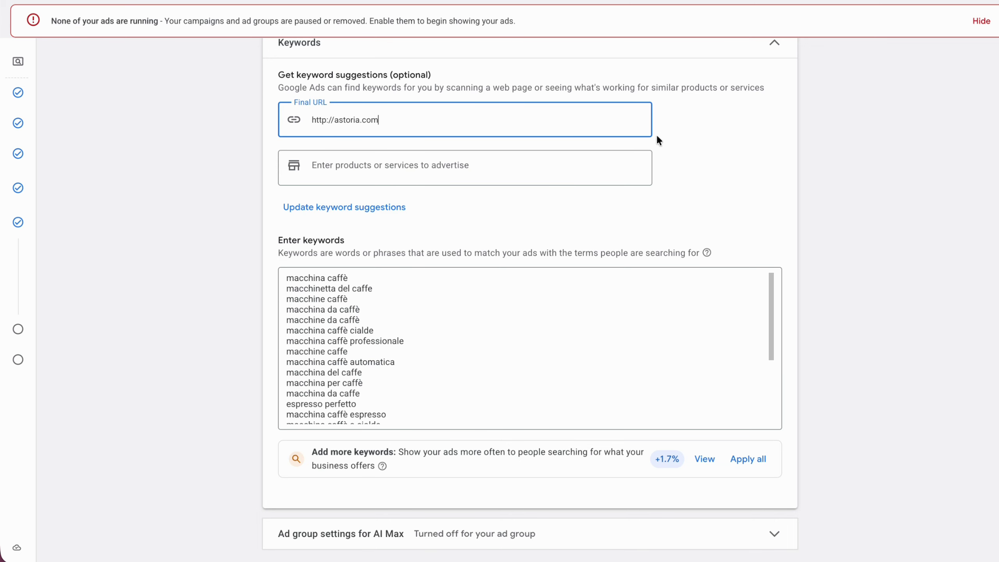
click(542, 329)
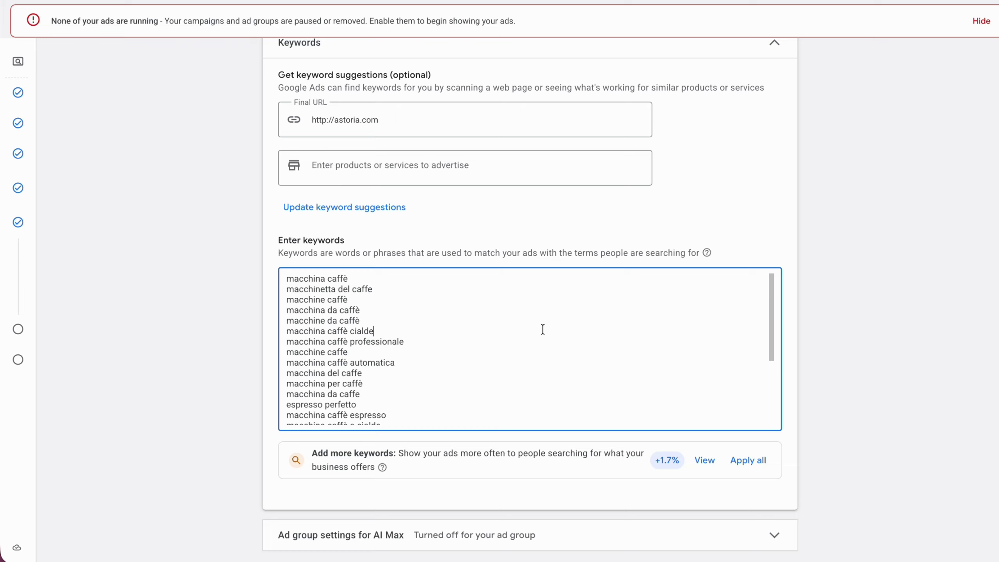
key(ctrl+a)
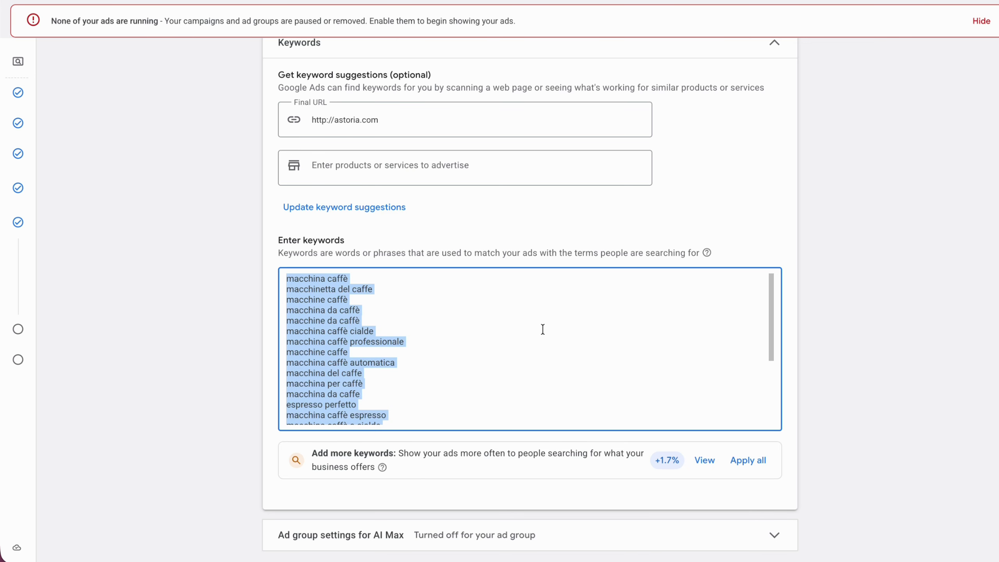